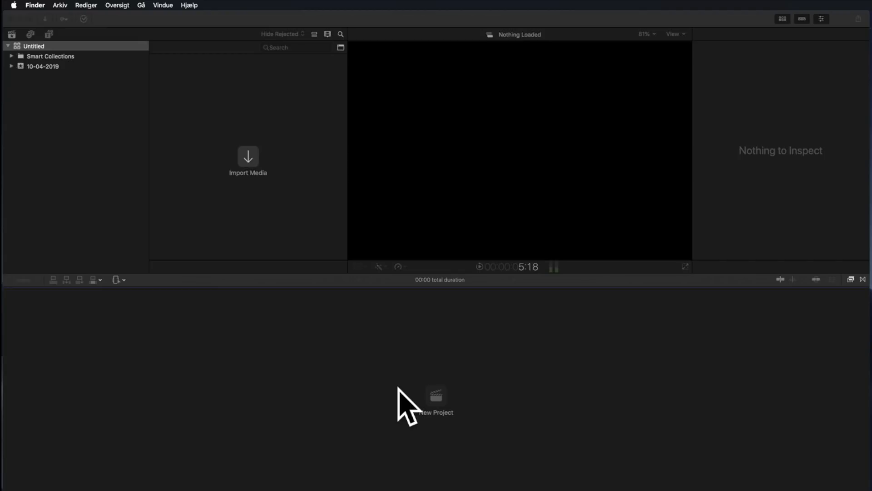
Step: Rename the Untitled library as Video Edit and close that library
{"action": "left_click", "coordinate": [205, 144]}
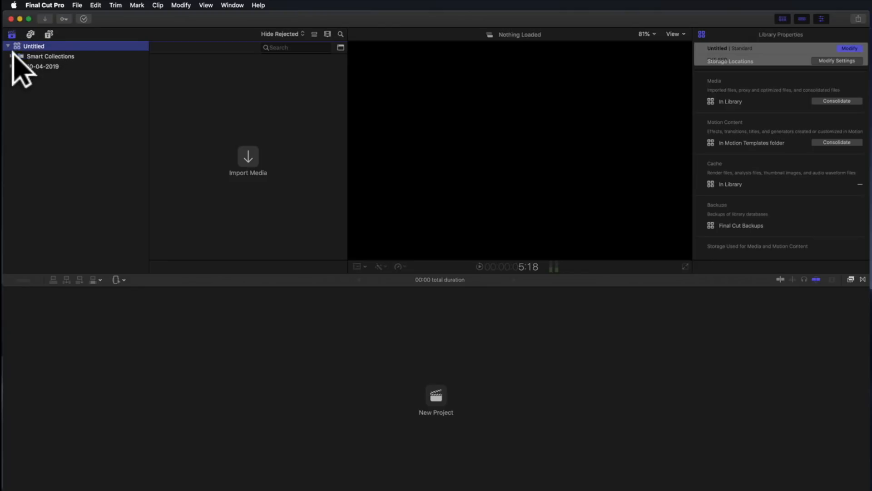
{"action": "left_click", "coordinate": [38, 46]}
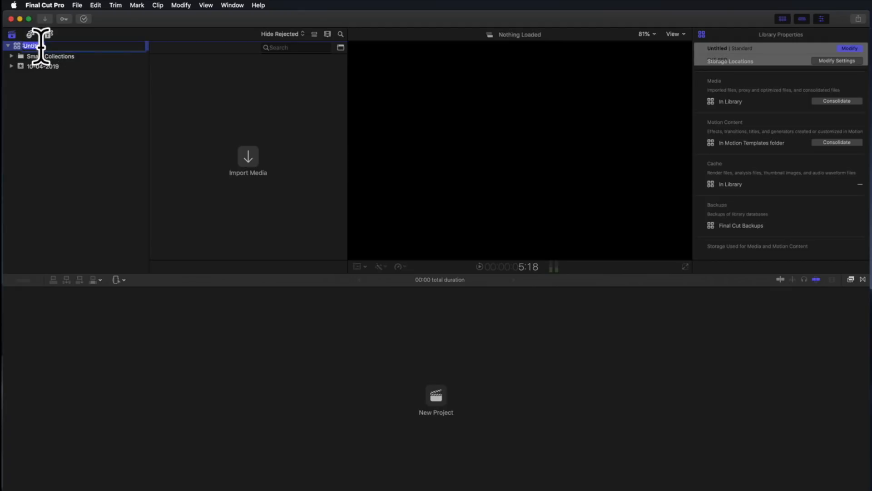
{"action": "type", "text": "Video Edit"}
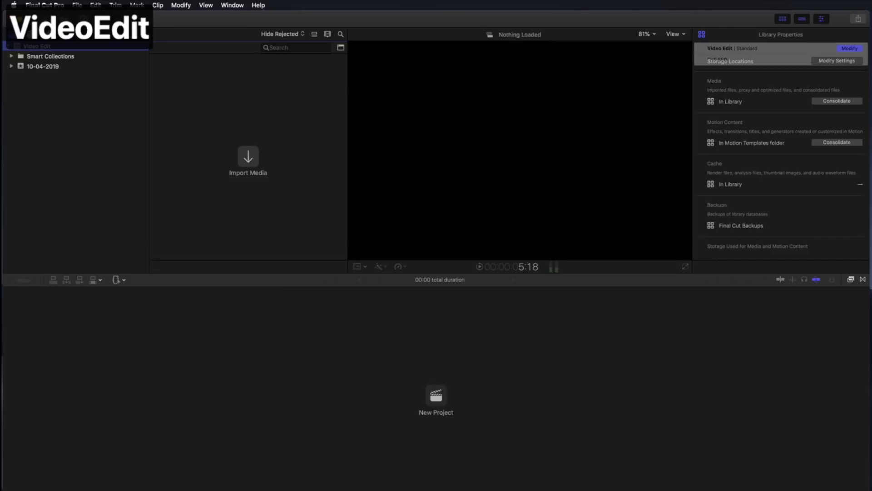
{"action": "right_click", "coordinate": [37, 45]}
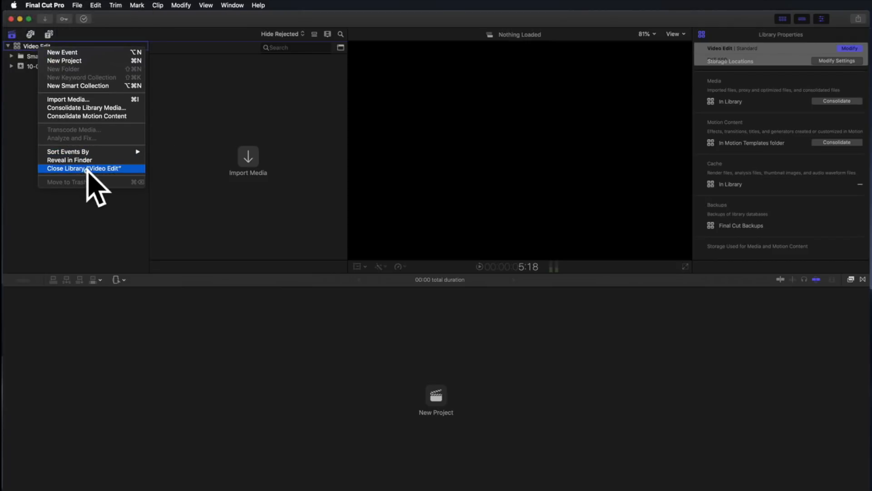
{"action": "left_click", "coordinate": [86, 169]}
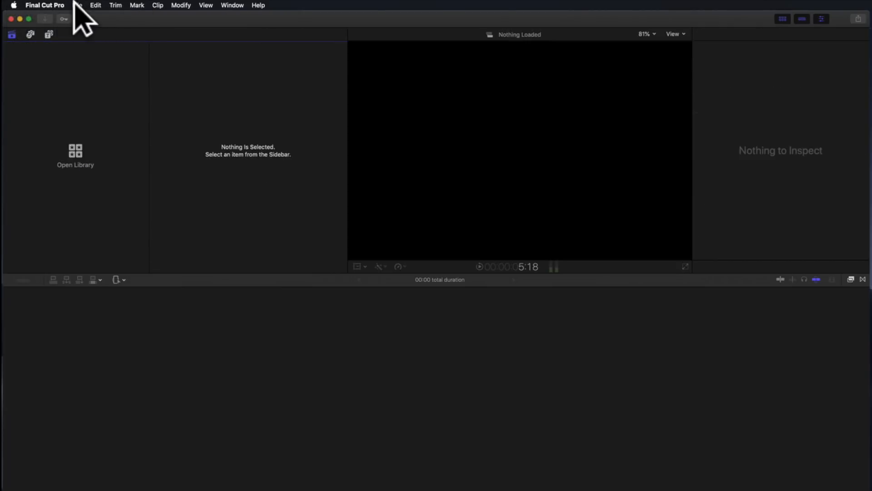
Step: Create a new library named Video Edit #2 on the EXT SSD drive
{"action": "left_click", "coordinate": [76, 5]}
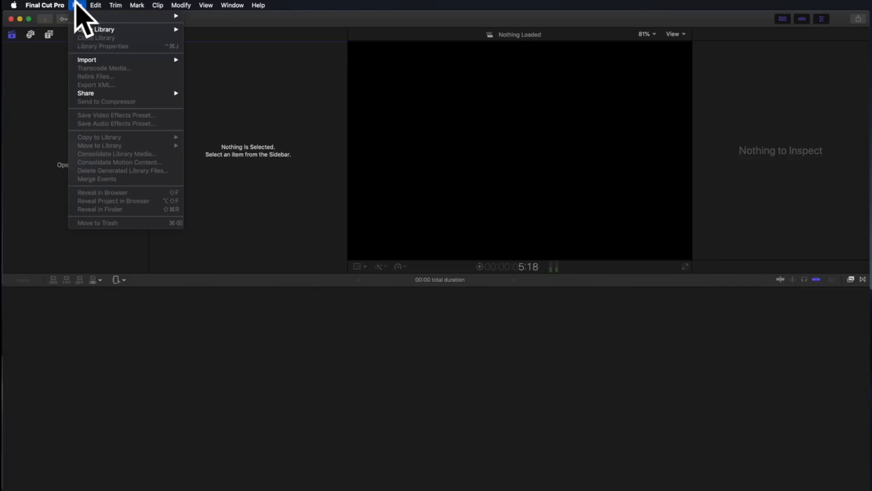
{"action": "mouse_move", "coordinate": [88, 16]}
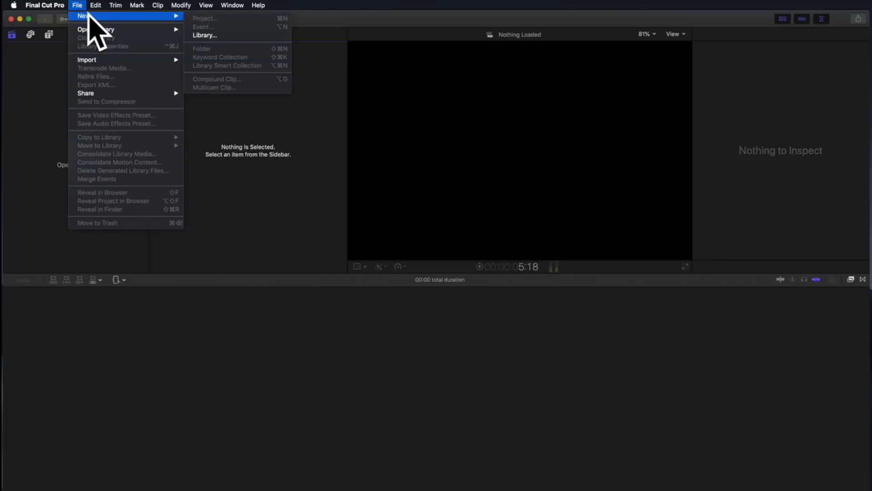
{"action": "left_click", "coordinate": [208, 35]}
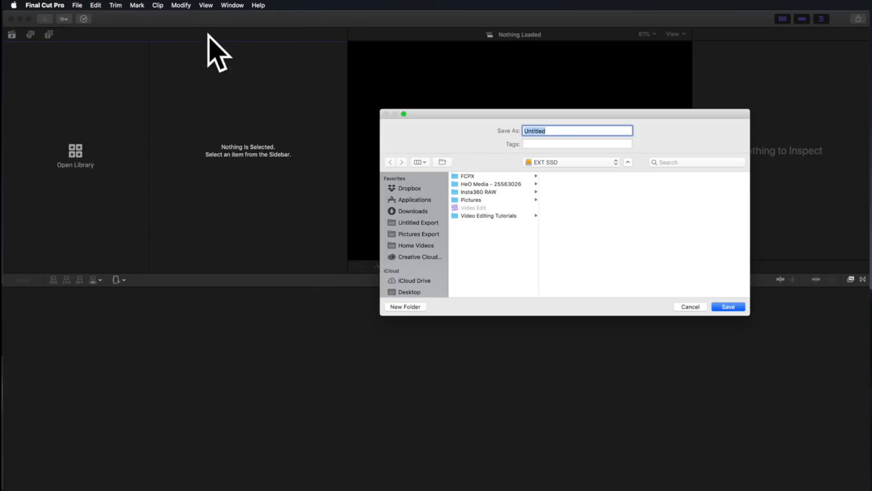
{"action": "type", "text": "Video Edit"}
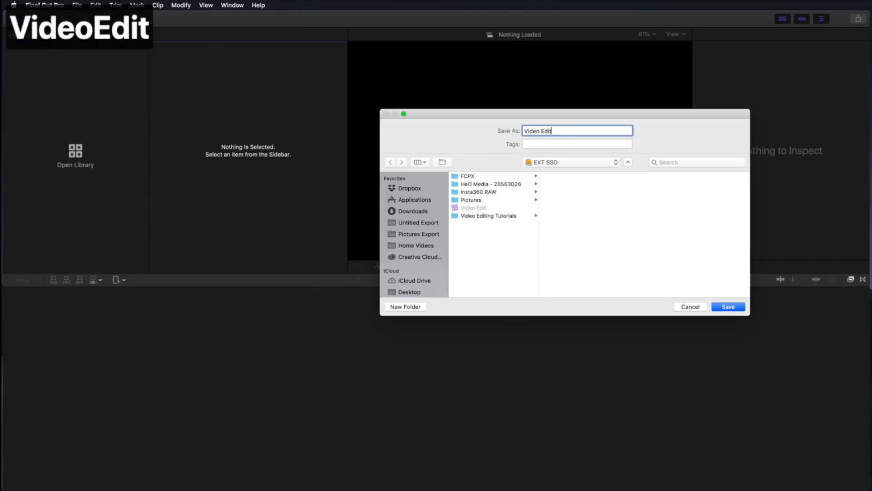
{"action": "type", "text": " #"}
{"action": "type", "text": "2"}
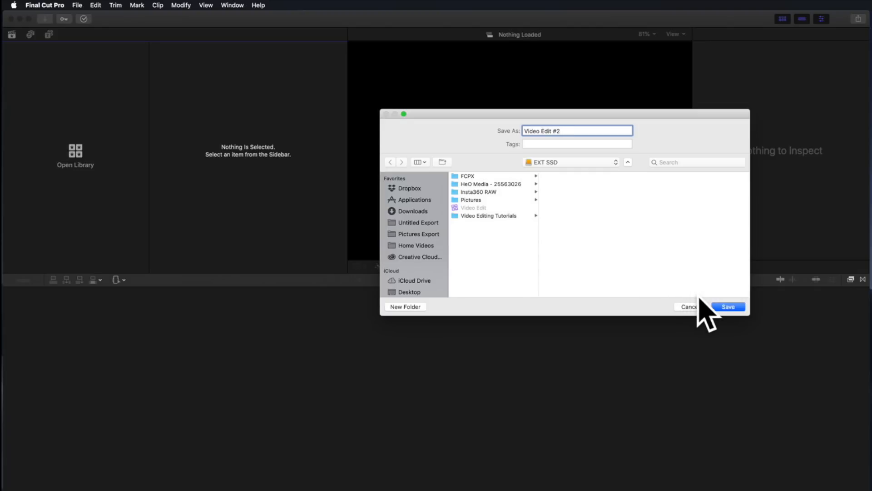
{"action": "left_click", "coordinate": [728, 307]}
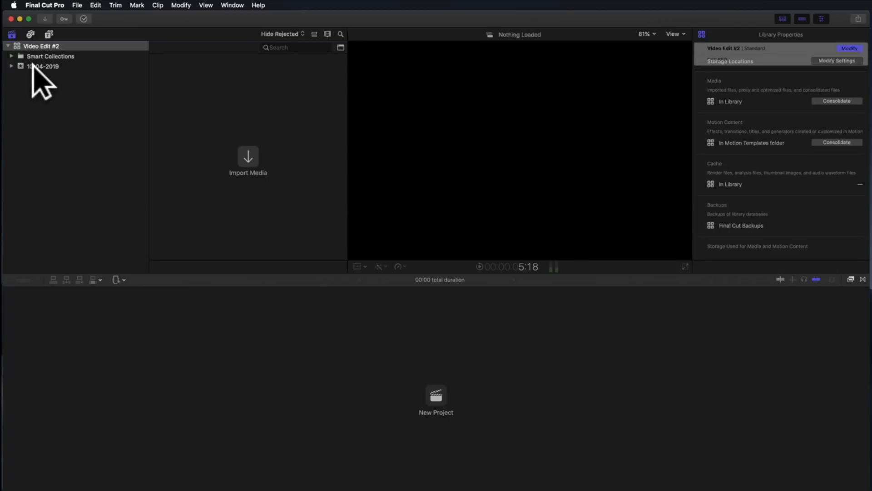
Step: Rename the 10-04-2019 event in the library as Sample footage
{"action": "left_click", "coordinate": [38, 66]}
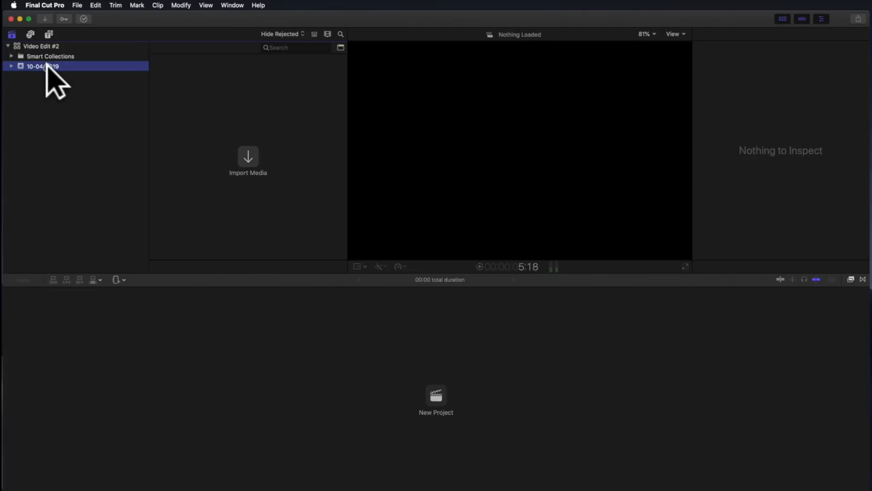
{"action": "left_click", "coordinate": [48, 67]}
{"action": "type", "text": "Sa"}
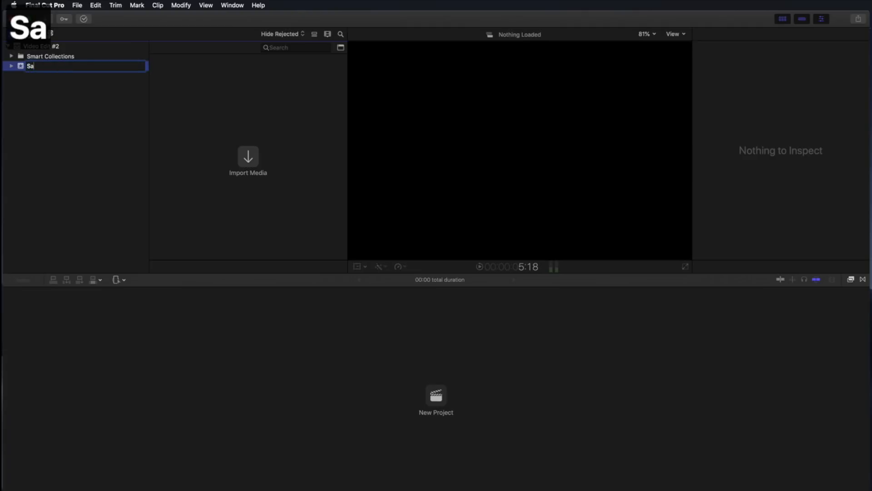
{"action": "type", "text": "mple"}
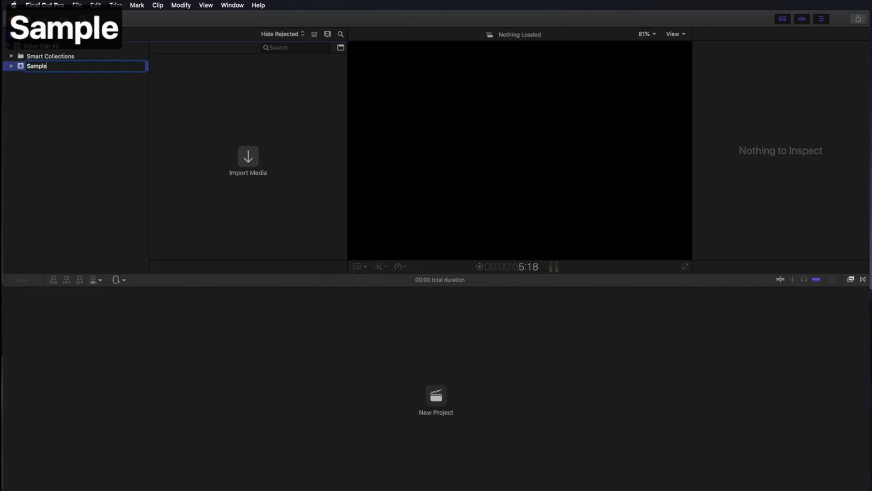
{"action": "type", "text": " footage"}
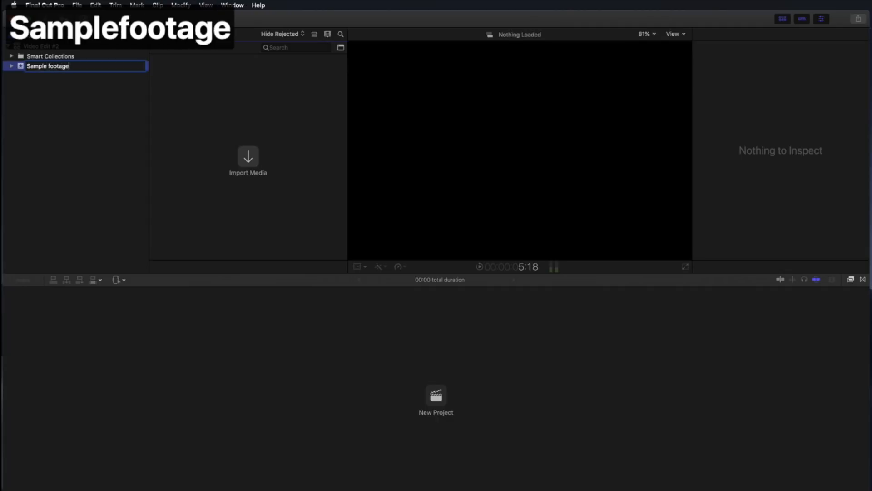
{"action": "key", "text": "Return"}
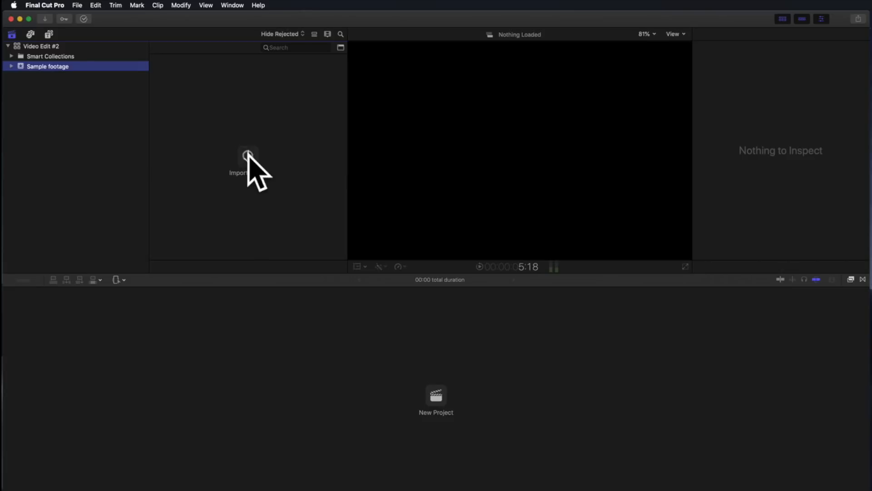
Step: Start a media import and browse to the Frederiksborg Slot folder inside Video Editing Tutorials on EXT SSD
{"action": "left_click", "coordinate": [247, 155]}
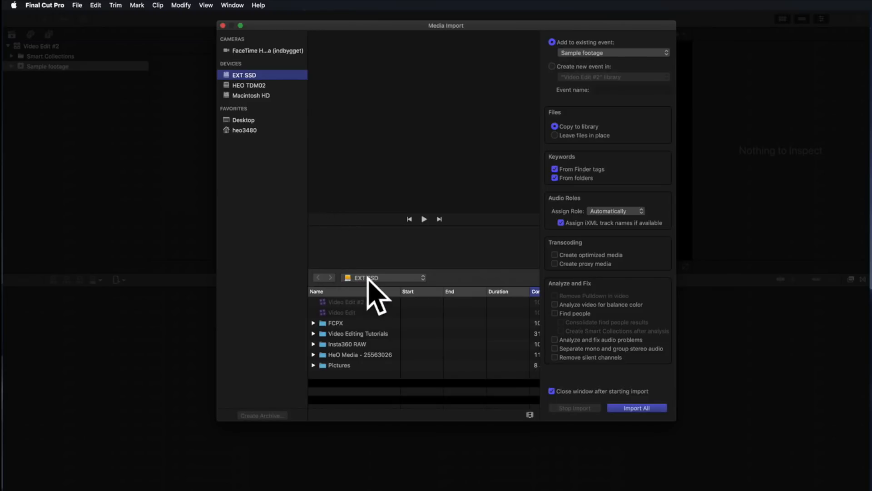
{"action": "double_click", "coordinate": [369, 334]}
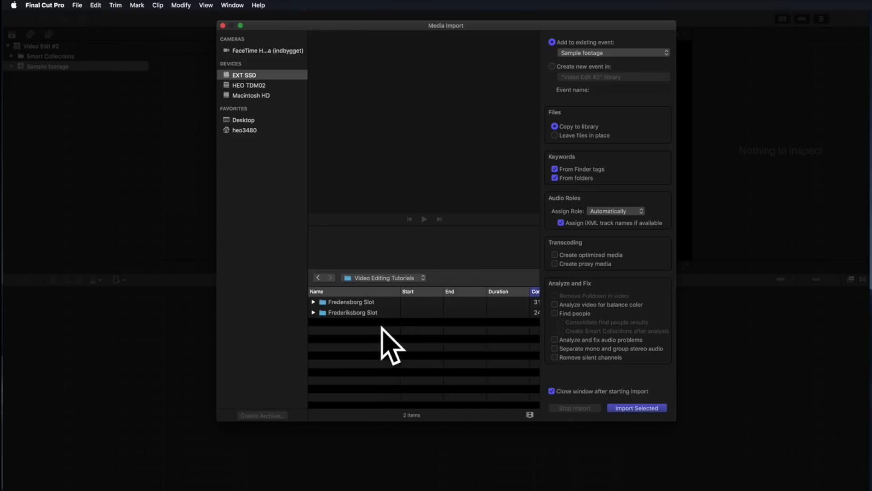
{"action": "left_click", "coordinate": [352, 312]}
{"action": "double_click", "coordinate": [352, 312]}
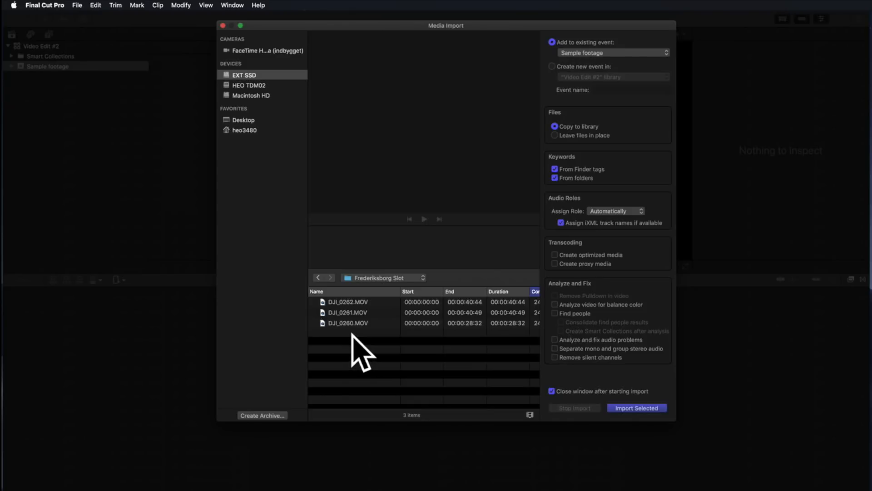
Step: Preview the DJI clips in the Frederiksborg Slot folder, playing and skimming through DJI_0261.MOV
{"action": "left_click", "coordinate": [344, 302]}
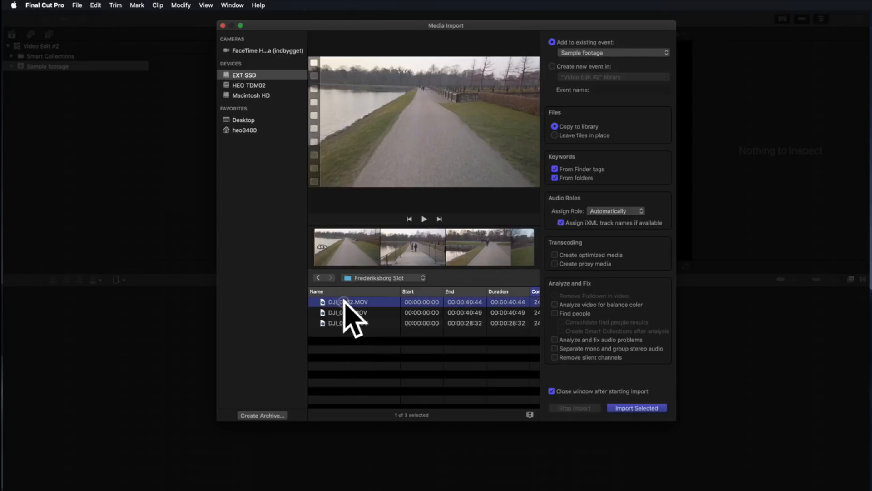
{"action": "left_click", "coordinate": [346, 312]}
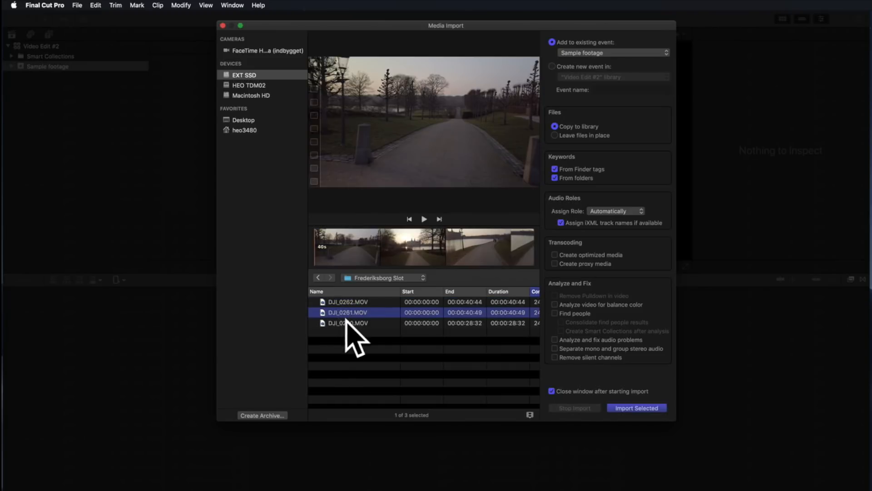
{"action": "left_click", "coordinate": [347, 322]}
{"action": "left_click", "coordinate": [347, 312]}
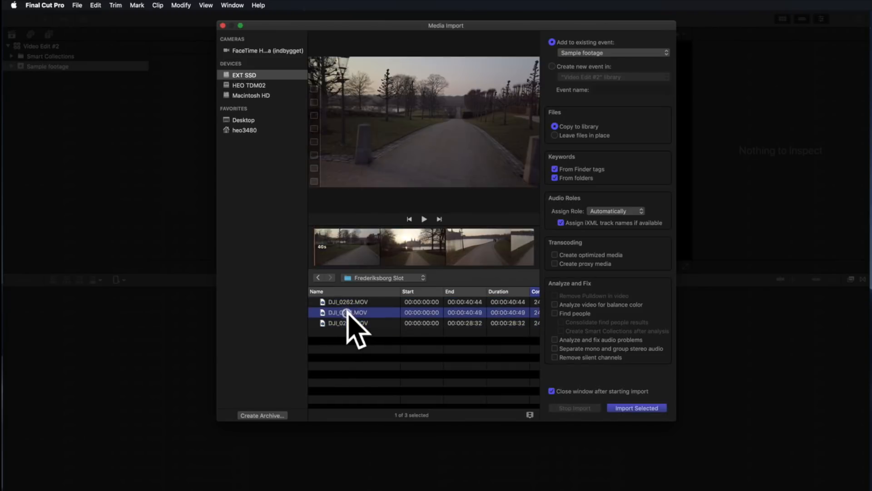
{"action": "left_click", "coordinate": [424, 219]}
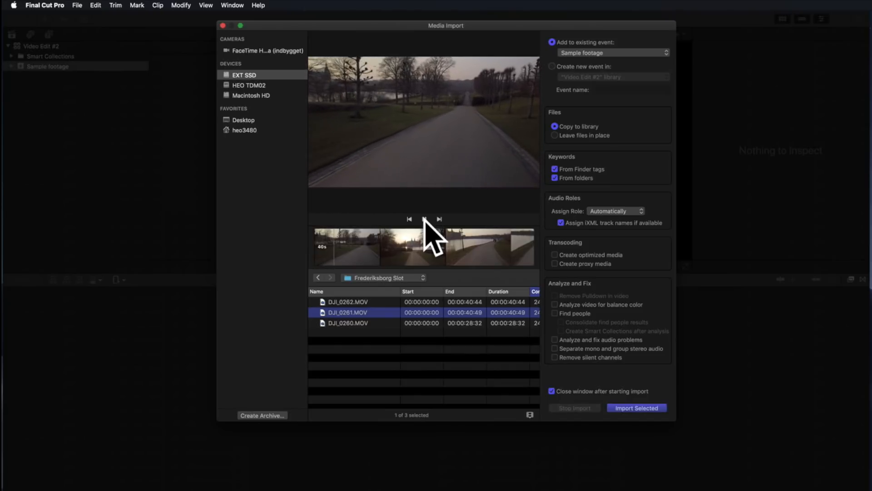
{"action": "left_click", "coordinate": [424, 219]}
{"action": "left_click", "coordinate": [415, 249]}
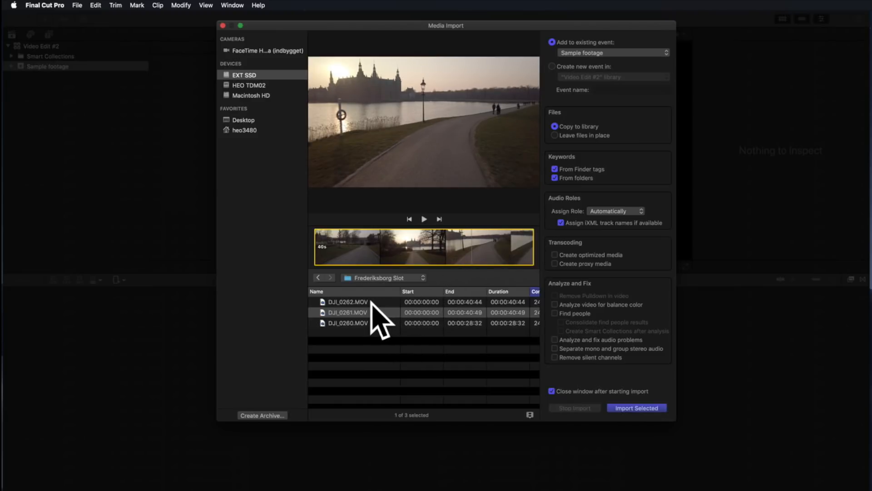
Step: Import all three DJI clips into the Sample footage event, copying the files to the library without creating optimized media
{"action": "left_click", "coordinate": [358, 312]}
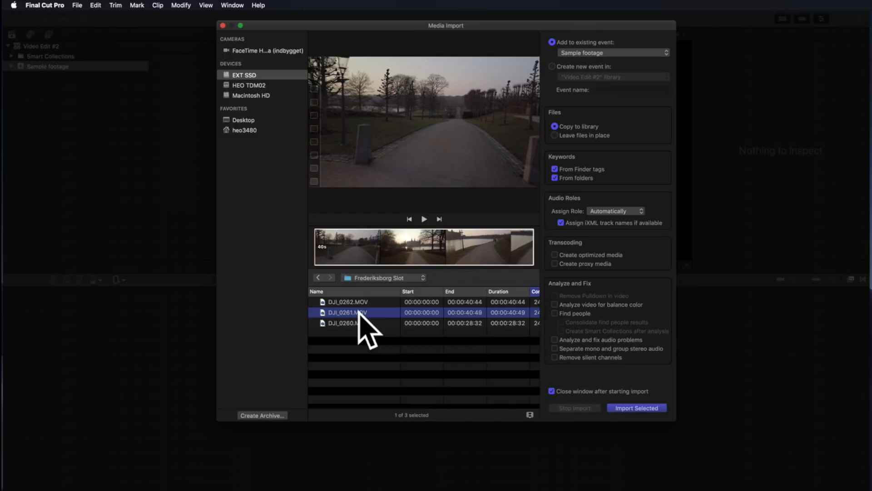
{"action": "left_click_drag", "start_coordinate": [362, 344], "coordinate": [362, 302]}
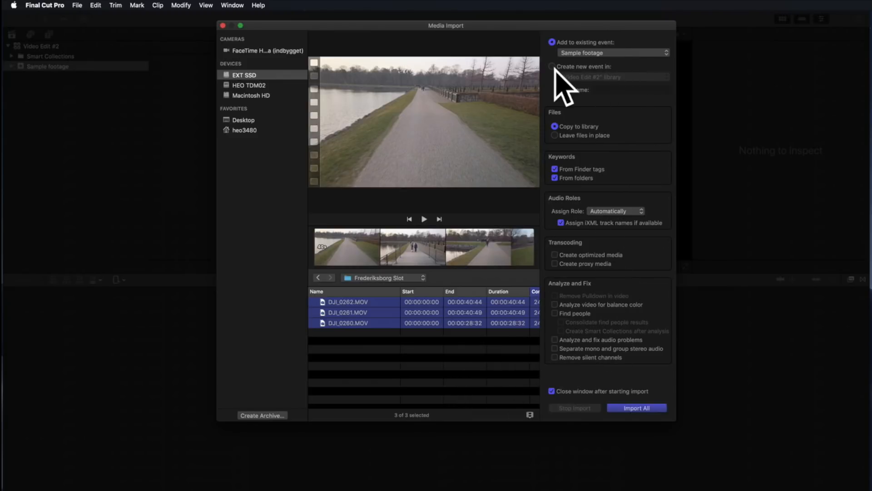
{"action": "left_click", "coordinate": [597, 53]}
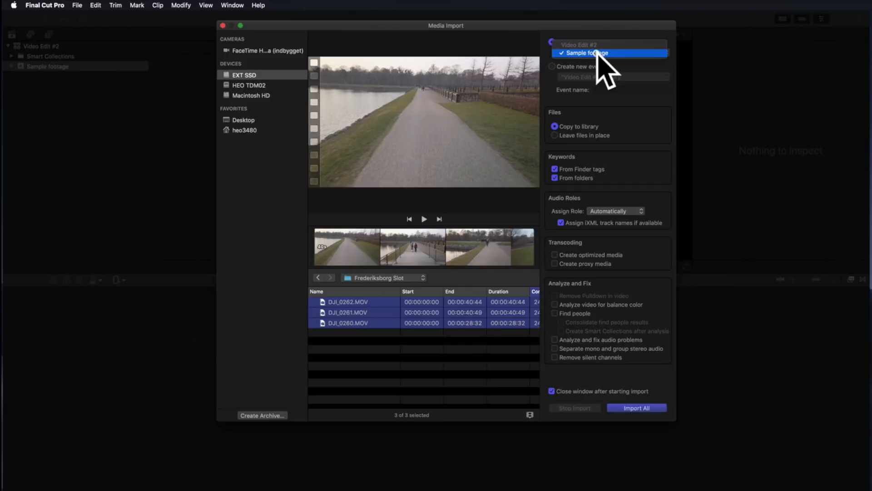
{"action": "left_click", "coordinate": [598, 53]}
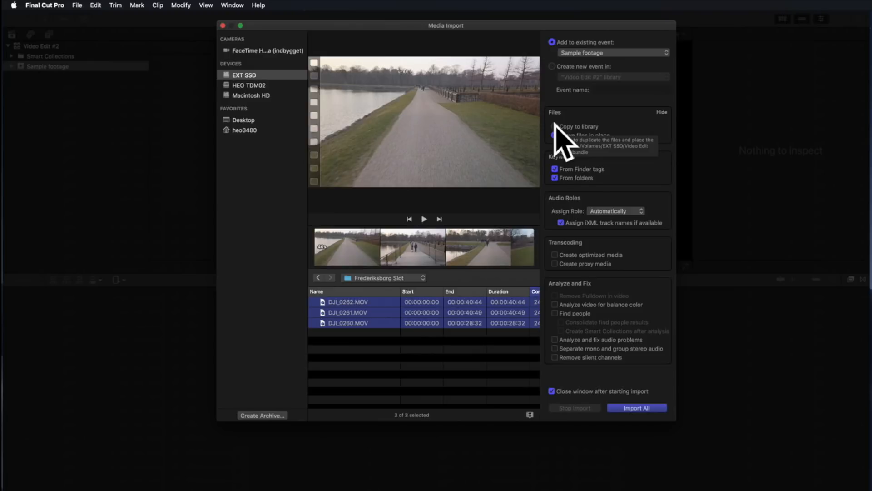
{"action": "left_click", "coordinate": [554, 124]}
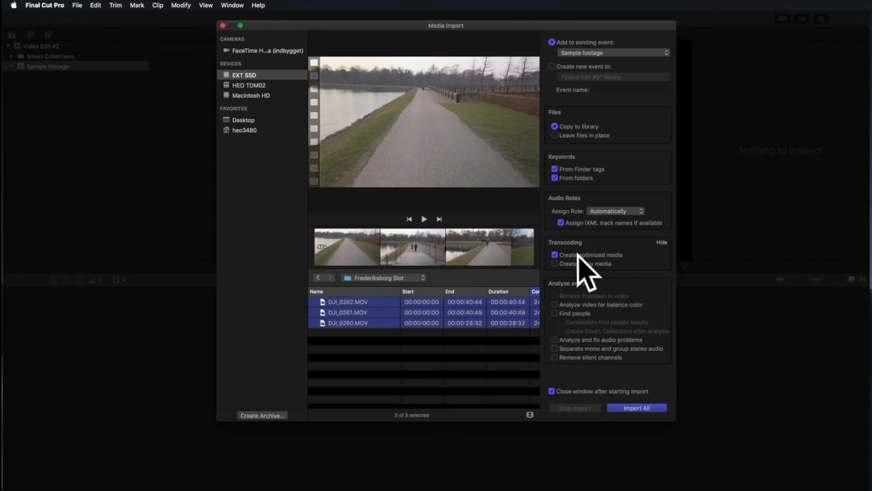
{"action": "left_click", "coordinate": [555, 255]}
{"action": "left_click", "coordinate": [634, 408]}
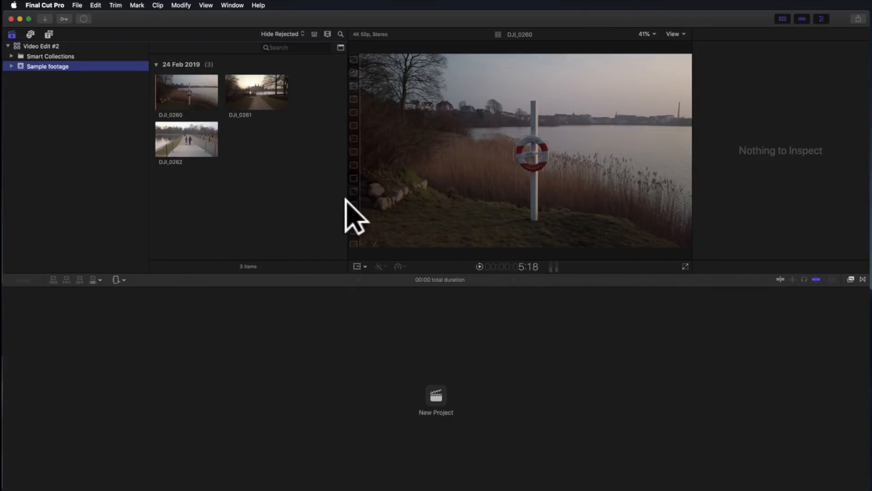
Step: Skim through the imported clips DJI_0260 and DJI_0261 and view the clip information
{"action": "left_click", "coordinate": [185, 91]}
{"action": "key", "text": "super+4"}
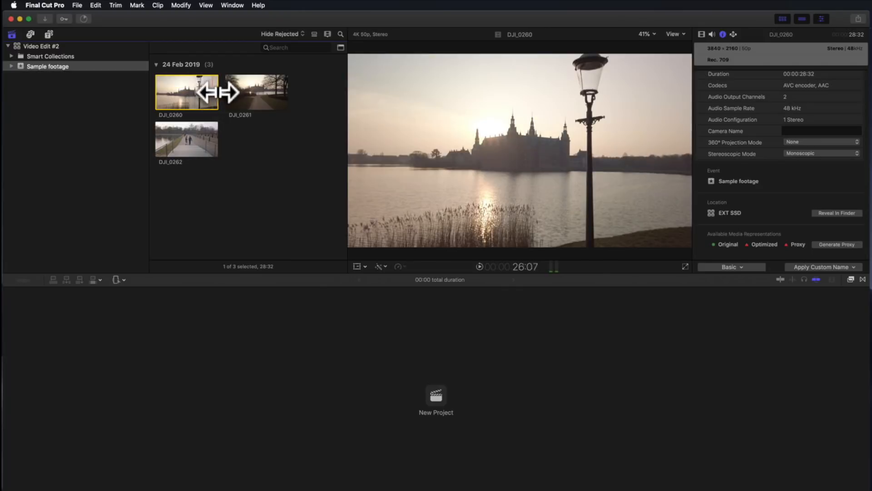
{"action": "left_click", "coordinate": [248, 93]}
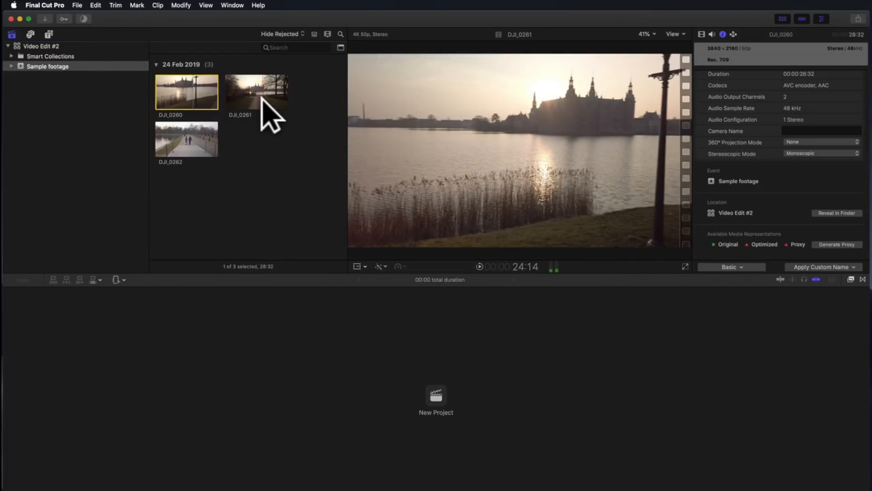
{"action": "key", "text": "Left"}
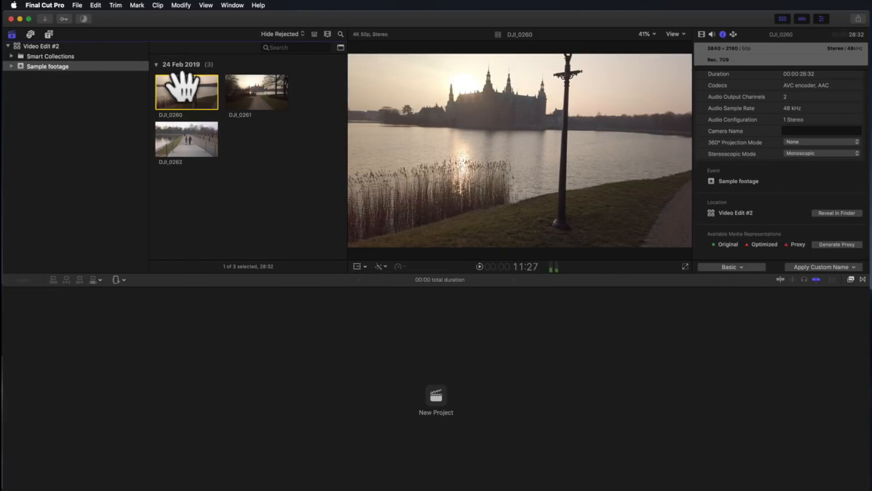
{"action": "left_click", "coordinate": [273, 195]}
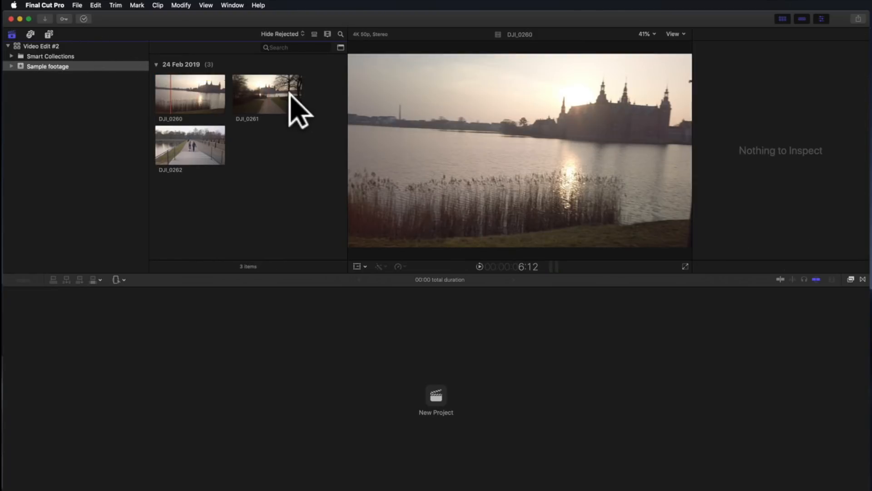
Step: Expand the browser clips into long filmstrips by shortening the duration each thumbnail represents
{"action": "left_click", "coordinate": [326, 35]}
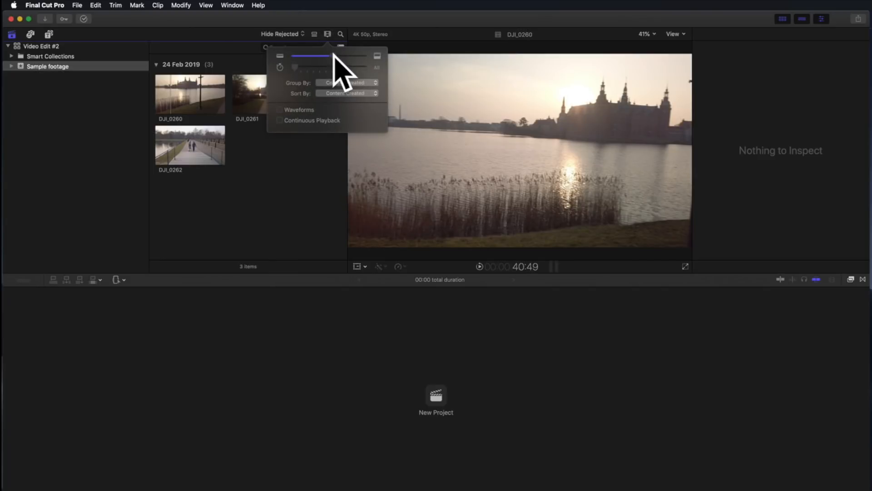
{"action": "mouse_move", "coordinate": [333, 56]}
{"action": "left_mouse_down"}
{"action": "mouse_move", "coordinate": [350, 54]}
{"action": "mouse_move", "coordinate": [304, 71]}
{"action": "mouse_move", "coordinate": [345, 67]}
{"action": "left_mouse_up"}
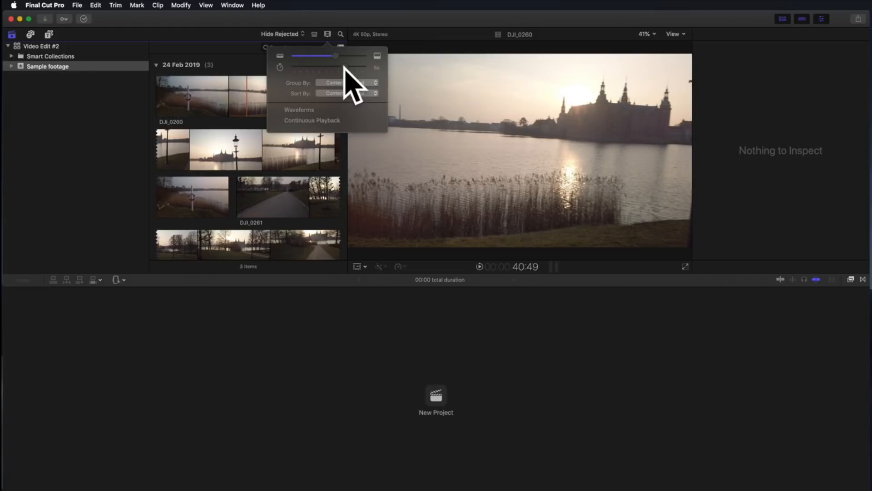
{"action": "left_click", "coordinate": [327, 35]}
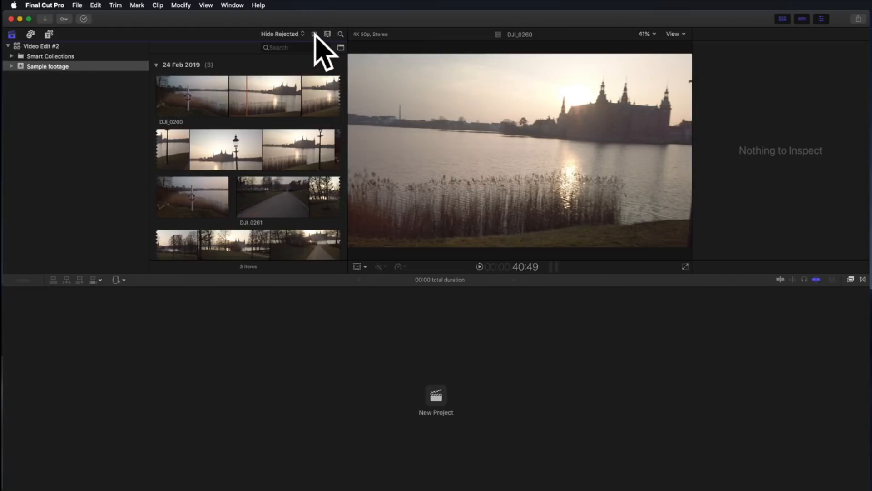
Step: Switch the browser to list view and look across the columns of the clip list
{"action": "left_click", "coordinate": [314, 34]}
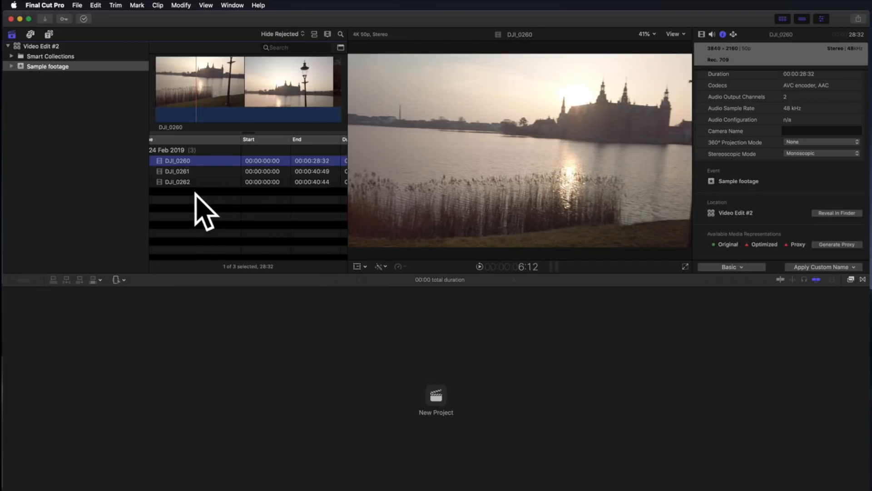
{"action": "scroll", "coordinate": [273, 185], "scroll_direction": "right", "scroll_amount": 5}
{"action": "scroll", "coordinate": [273, 185], "scroll_direction": "left", "scroll_amount": 5}
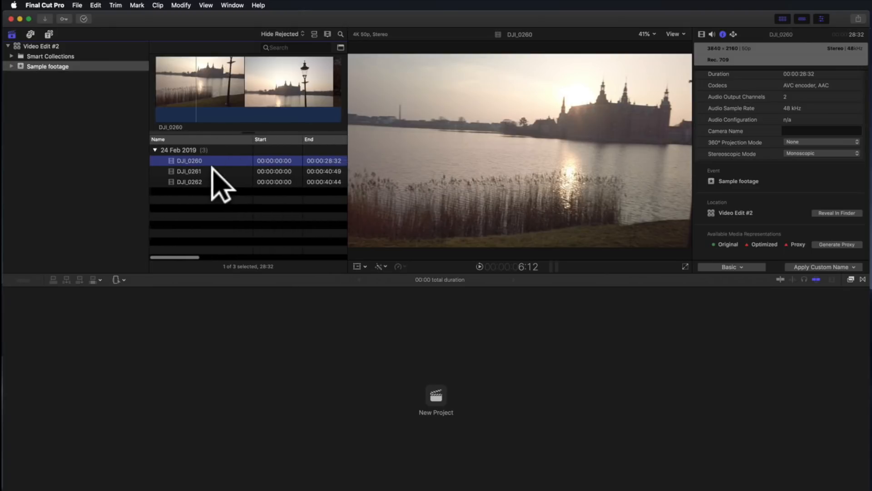
Step: Check each DJI clip's details from the list and play DJI_0261 in the viewer
{"action": "left_click", "coordinate": [210, 171]}
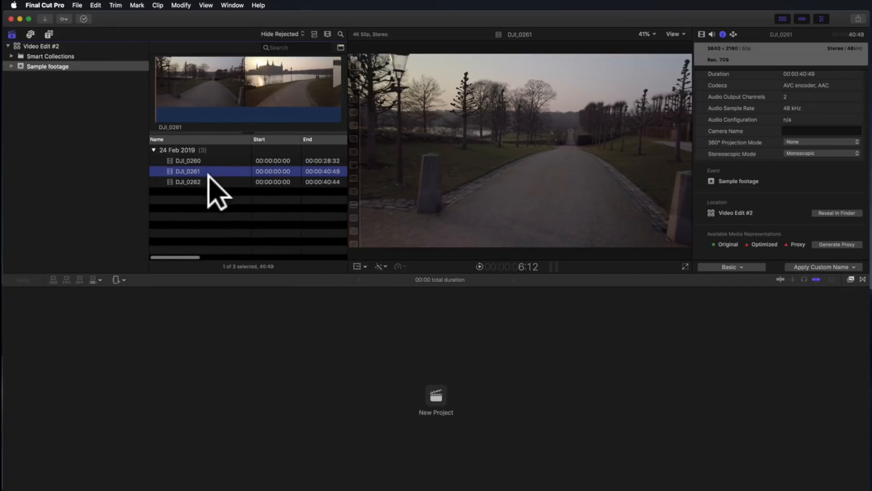
{"action": "left_click", "coordinate": [209, 179]}
{"action": "left_click", "coordinate": [210, 171]}
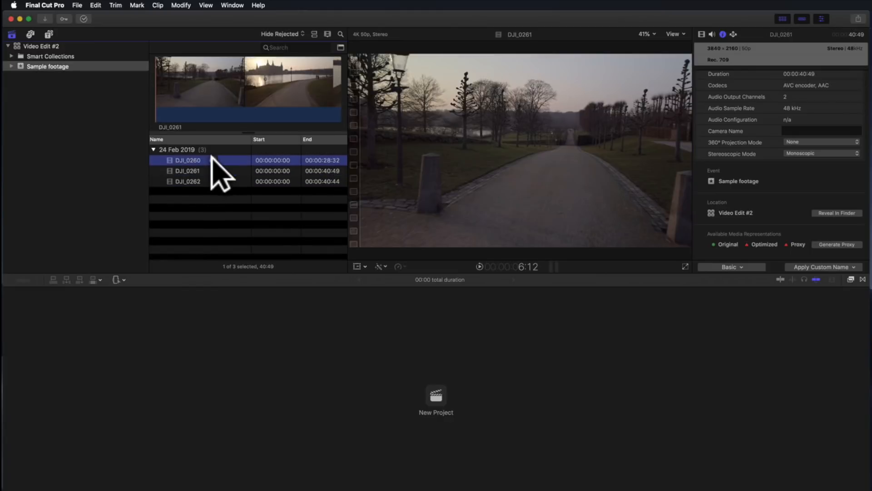
{"action": "left_click", "coordinate": [210, 157]}
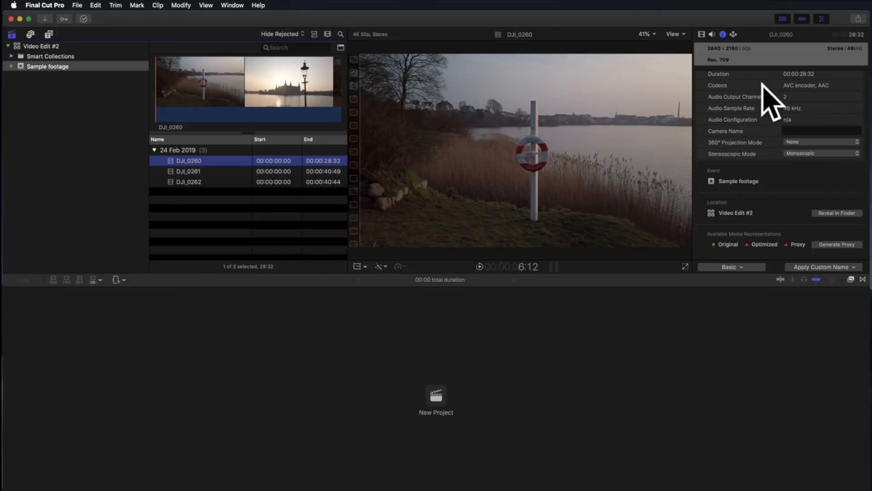
{"action": "left_click", "coordinate": [186, 171]}
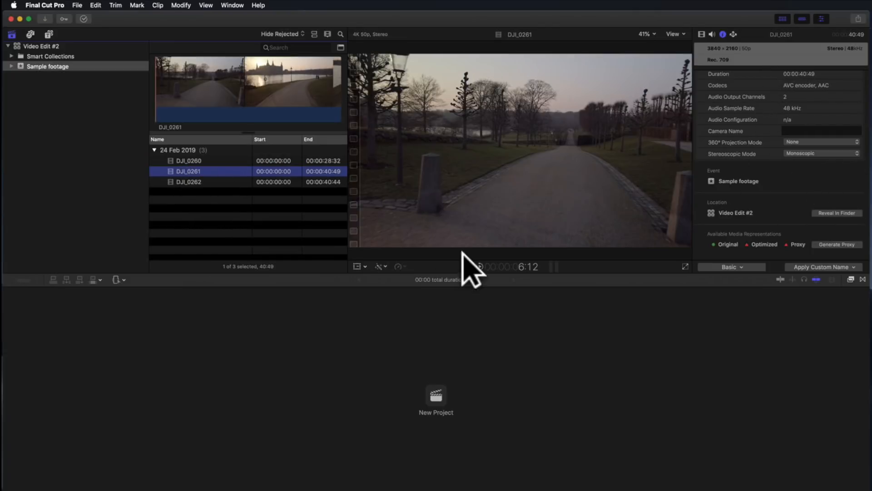
{"action": "left_click", "coordinate": [479, 266]}
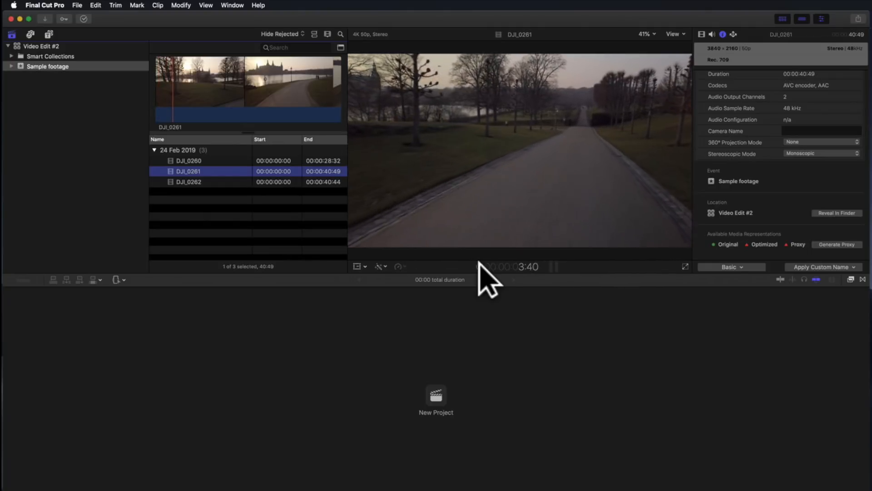
{"action": "left_click", "coordinate": [186, 181]}
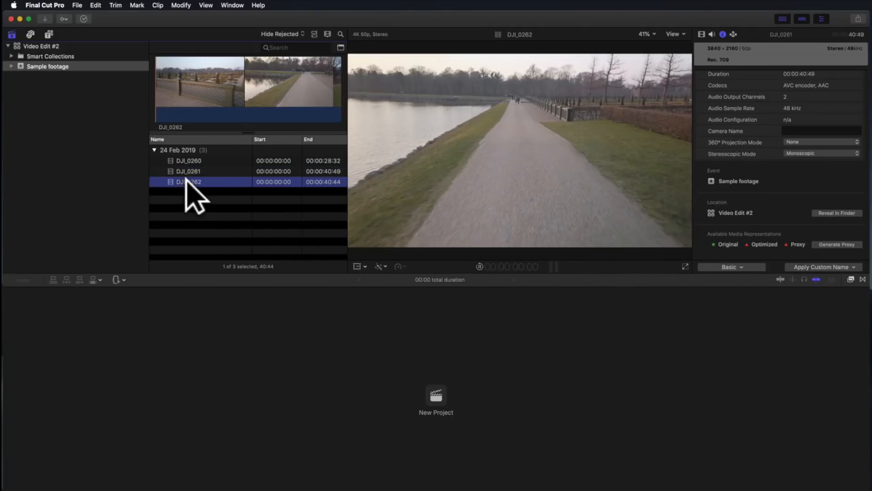
{"action": "left_click", "coordinate": [185, 160]}
{"action": "left_click", "coordinate": [185, 168]}
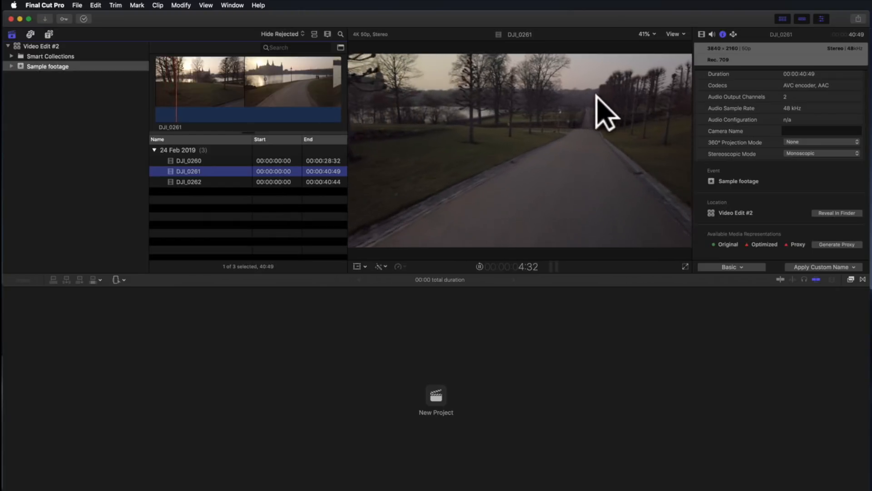
Step: View DJI_0261 at 100% in the viewer, then return the viewer scale to Fit
{"action": "left_click", "coordinate": [655, 34]}
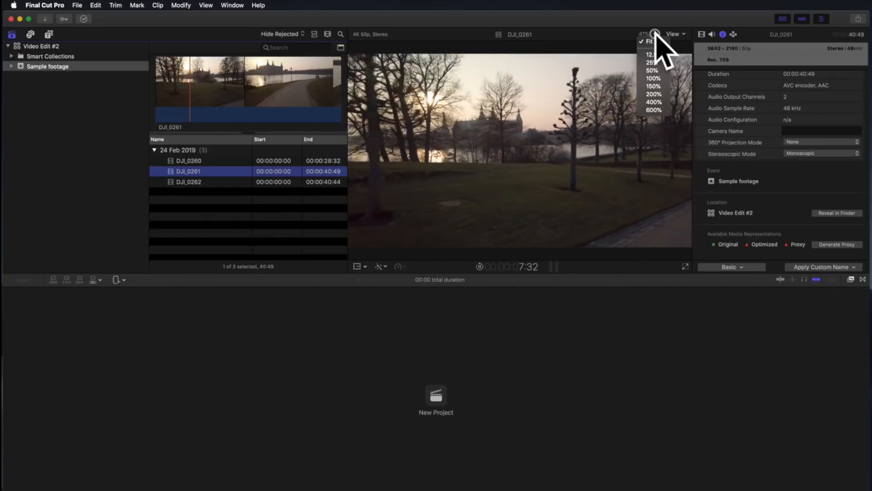
{"action": "left_click", "coordinate": [654, 79]}
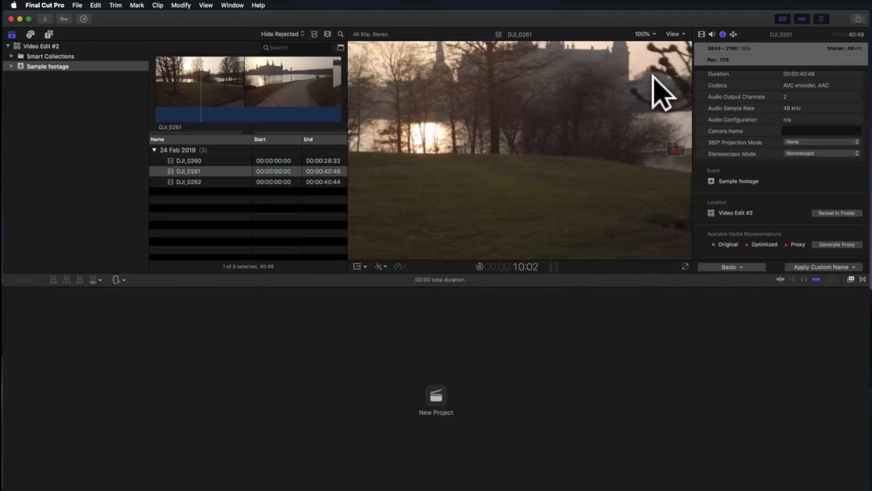
{"action": "left_click", "coordinate": [648, 35]}
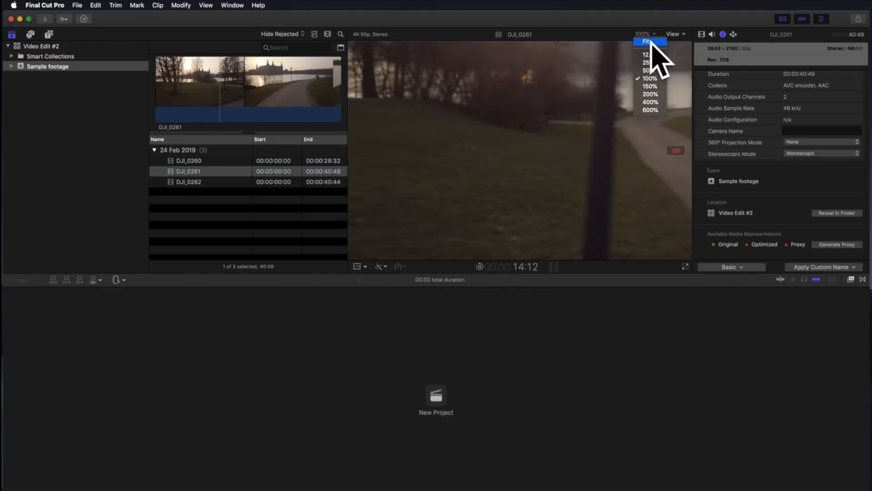
{"action": "left_click", "coordinate": [649, 42]}
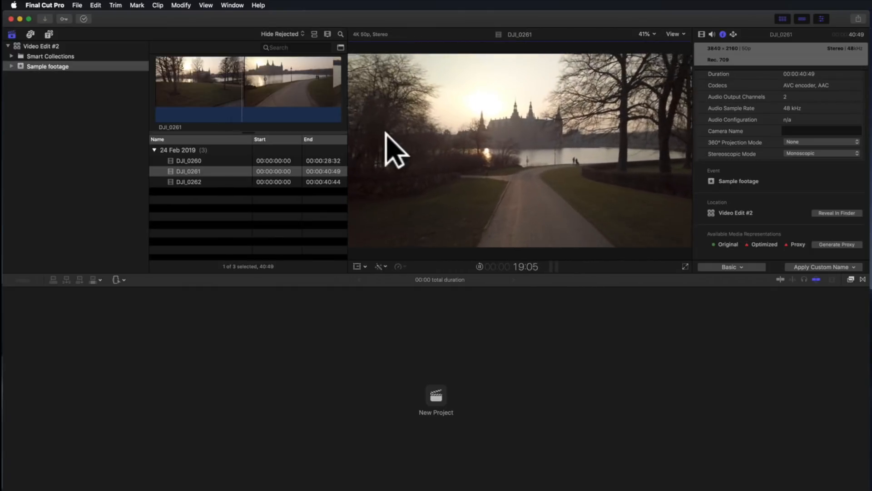
Step: Widen the viewer slightly at the browser's expense and play DJI_0261 full screen
{"action": "mouse_move", "coordinate": [349, 35]}
{"action": "left_mouse_down"}
{"action": "mouse_move", "coordinate": [389, 39]}
{"action": "mouse_move", "coordinate": [306, 39]}
{"action": "mouse_move", "coordinate": [340, 34]}
{"action": "left_mouse_up"}
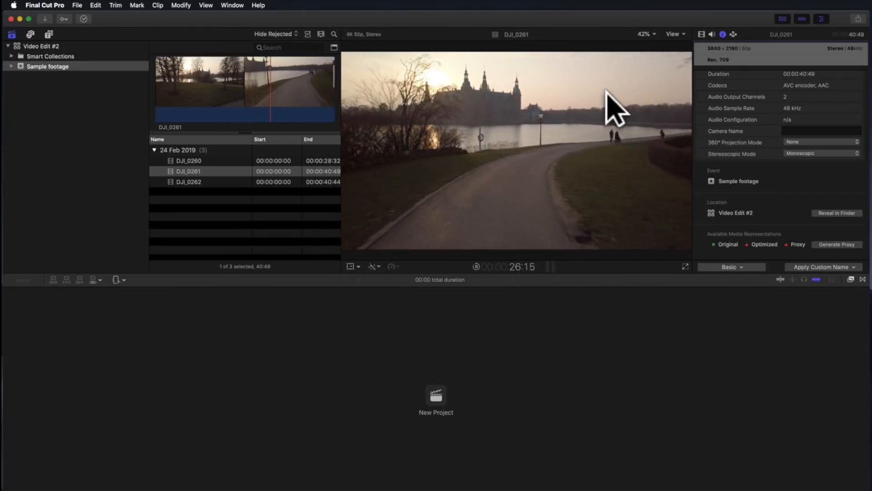
{"action": "left_click", "coordinate": [685, 265]}
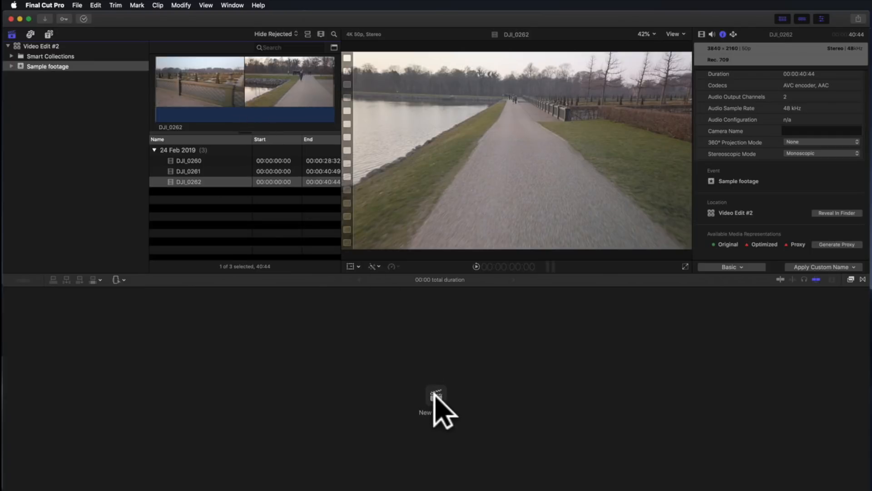
Step: Create a project named Sample Video in the Sample footage event with 1080p HD format, 1920x1080 resolution and 25p rate
{"action": "left_click", "coordinate": [434, 393]}
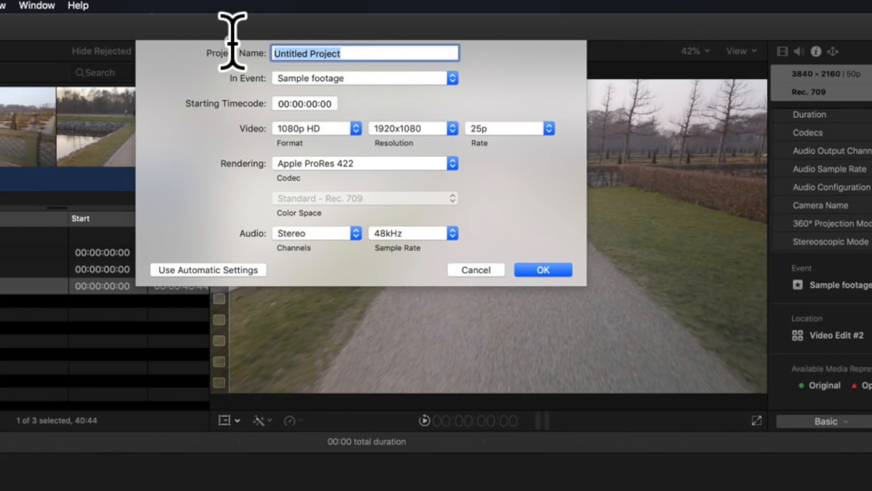
{"action": "type", "text": "Sample Video"}
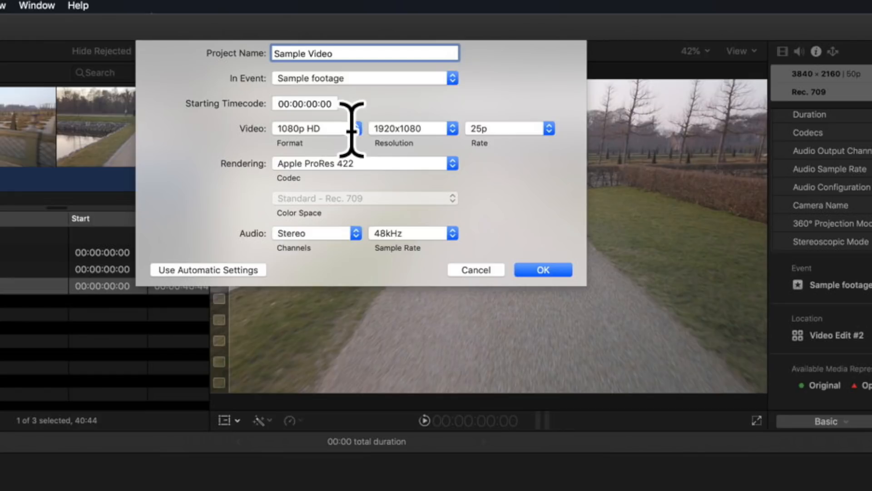
{"action": "left_click", "coordinate": [328, 129]}
{"action": "left_click", "coordinate": [328, 128]}
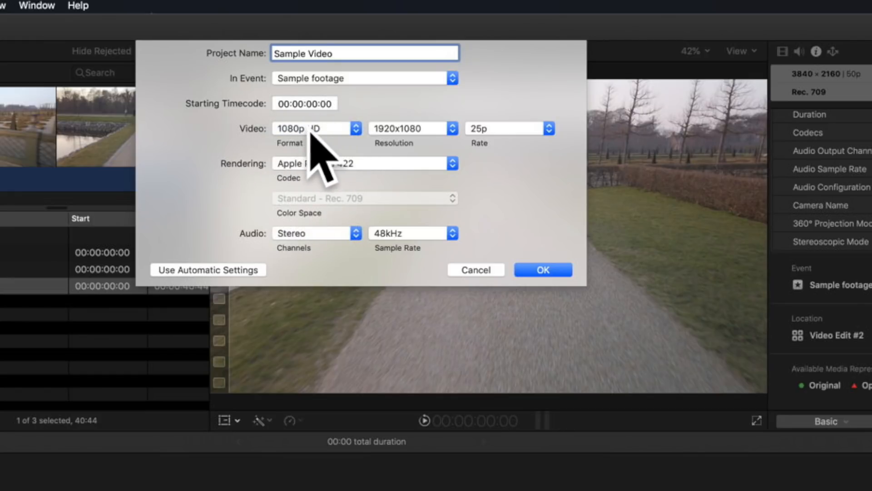
{"action": "left_click", "coordinate": [501, 131]}
{"action": "left_click", "coordinate": [566, 73]}
{"action": "left_click", "coordinate": [502, 132]}
{"action": "left_click", "coordinate": [488, 130]}
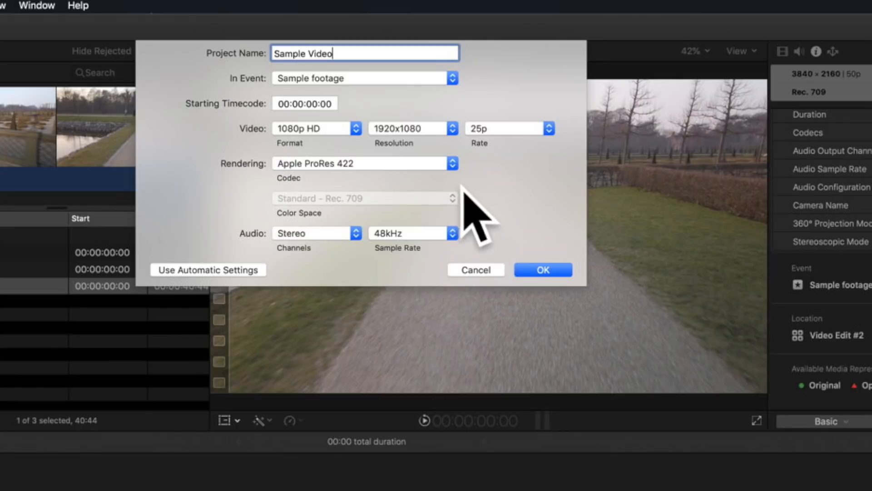
{"action": "left_click", "coordinate": [541, 271]}
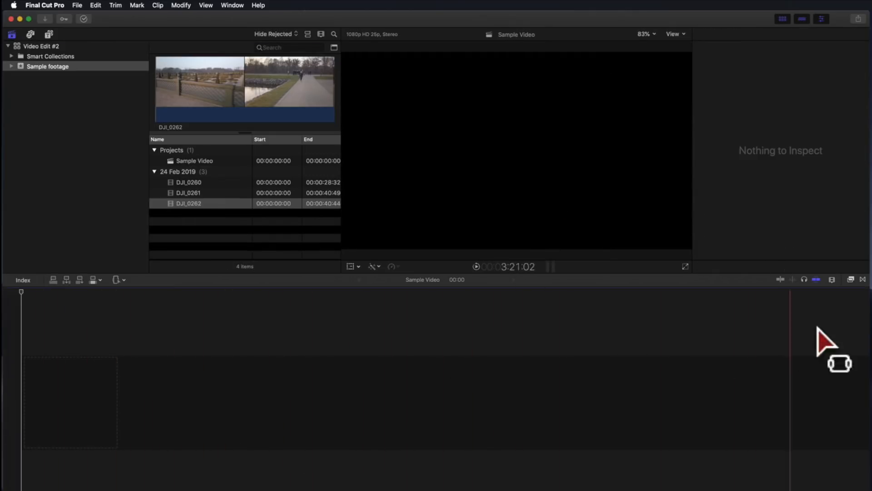
Step: Look through the Sample Video project and the DJI clips in the browser list
{"action": "left_click", "coordinate": [192, 201]}
{"action": "scroll", "coordinate": [197, 185], "scroll_direction": "right", "scroll_amount": 1}
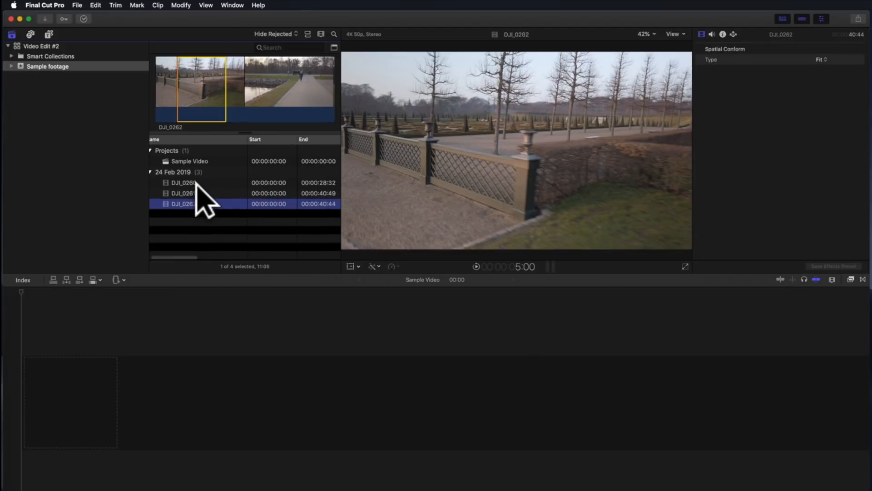
{"action": "left_click", "coordinate": [181, 160]}
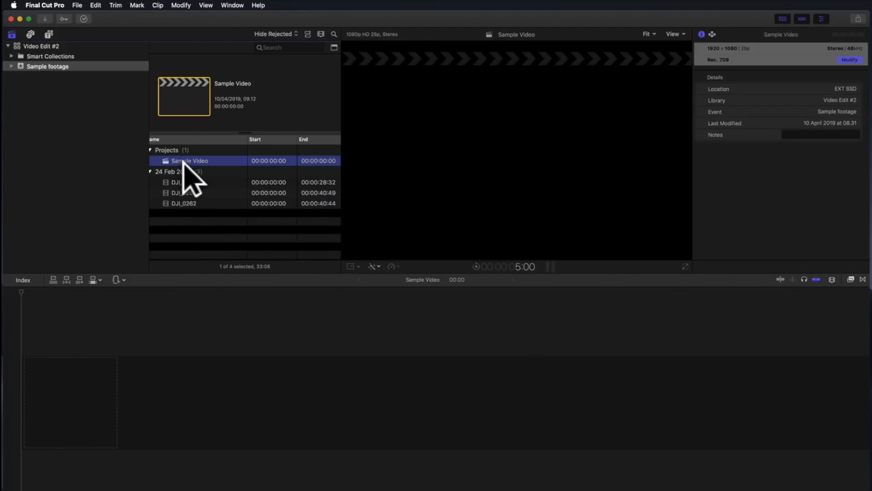
{"action": "key", "text": "Down"}
{"action": "key", "text": "Down"}
{"action": "key", "text": "Down"}
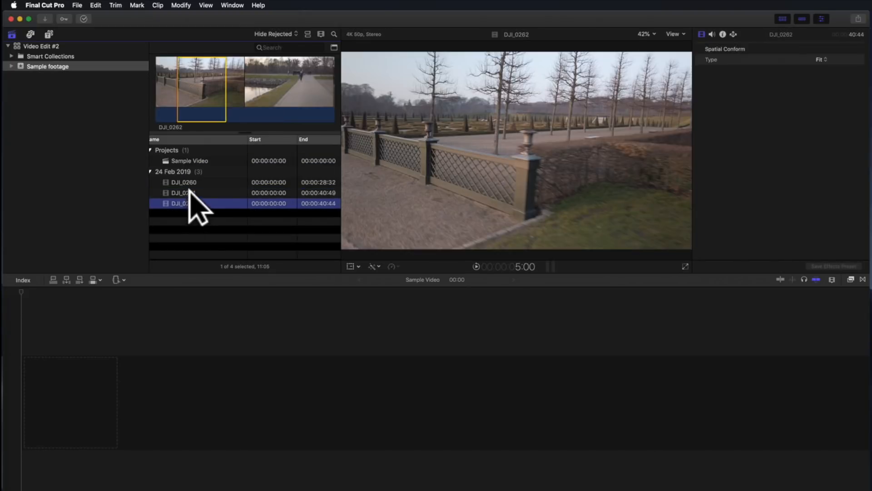
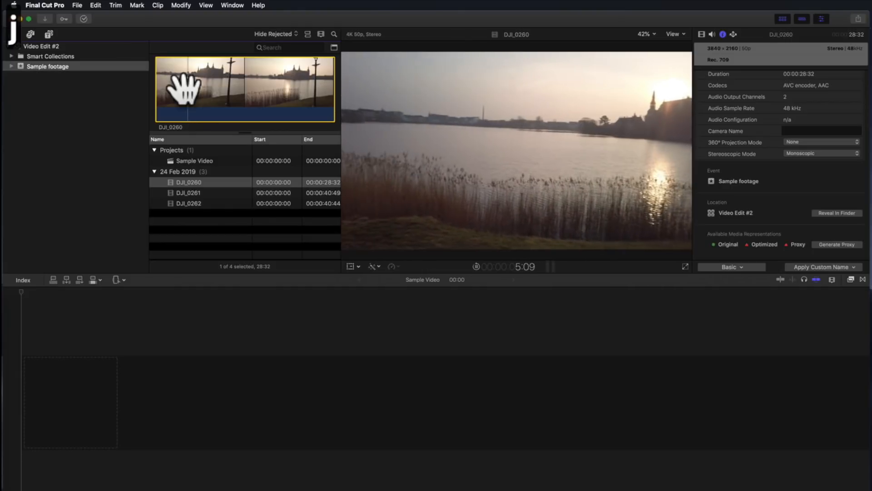
Step: Play DJI_0260 forward and in reverse, and mark the start of a range at 3:13
{"action": "key", "text": "k"}
{"action": "key", "text": "l"}
{"action": "key", "text": "j"}
{"action": "key", "text": "k"}
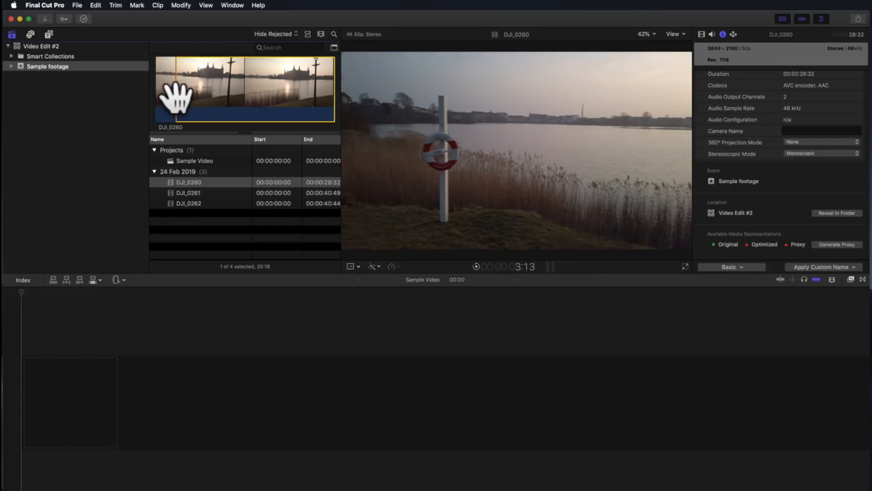
Step: Complete a 14:07 range selection in DJI_0260 and append it to the Sample Video timeline
{"action": "key", "text": "l"}
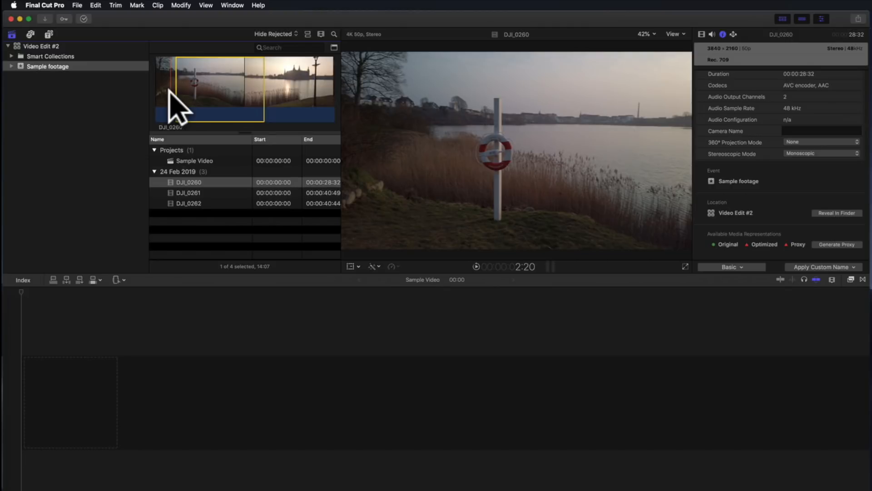
{"action": "key", "text": "e"}
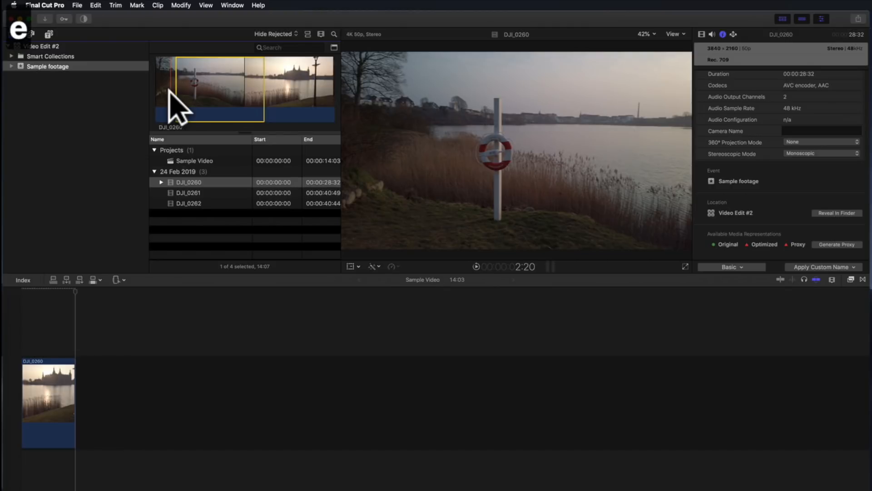
{"action": "left_click", "coordinate": [123, 318]}
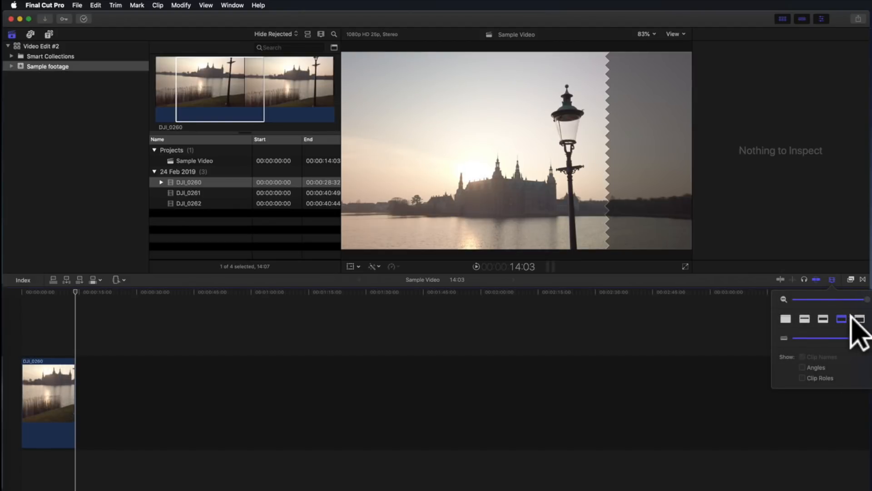
Step: Compare timeline clip appearances, keep large filmstrips above small waveforms, and set a slightly lower clip height and closer zoom
{"action": "left_click", "coordinate": [860, 319]}
{"action": "left_click", "coordinate": [822, 318]}
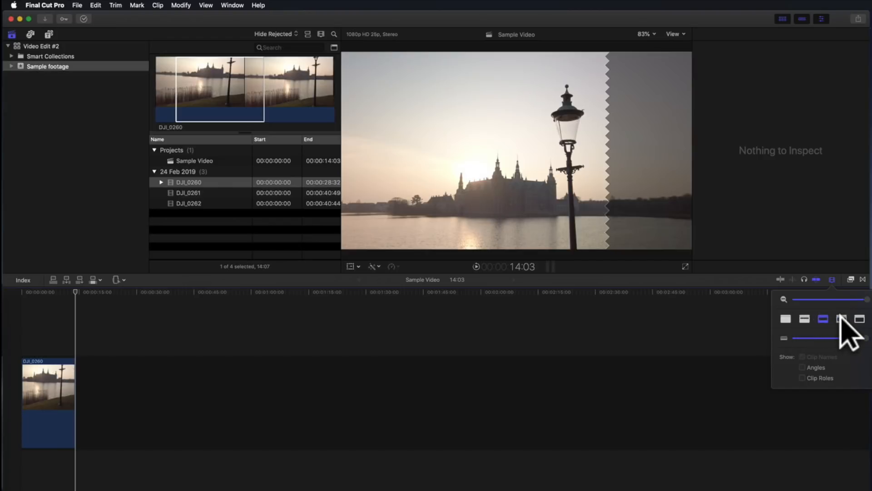
{"action": "left_click", "coordinate": [841, 319]}
{"action": "mouse_move", "coordinate": [863, 336]}
{"action": "left_mouse_down"}
{"action": "mouse_move", "coordinate": [818, 337]}
{"action": "mouse_move", "coordinate": [862, 337]}
{"action": "left_mouse_up"}
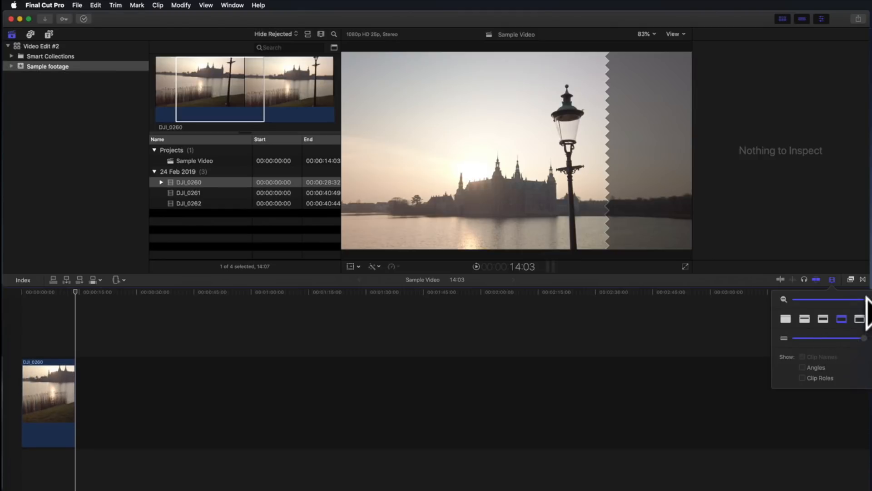
{"action": "left_click_drag", "start_coordinate": [866, 299], "coordinate": [855, 299]}
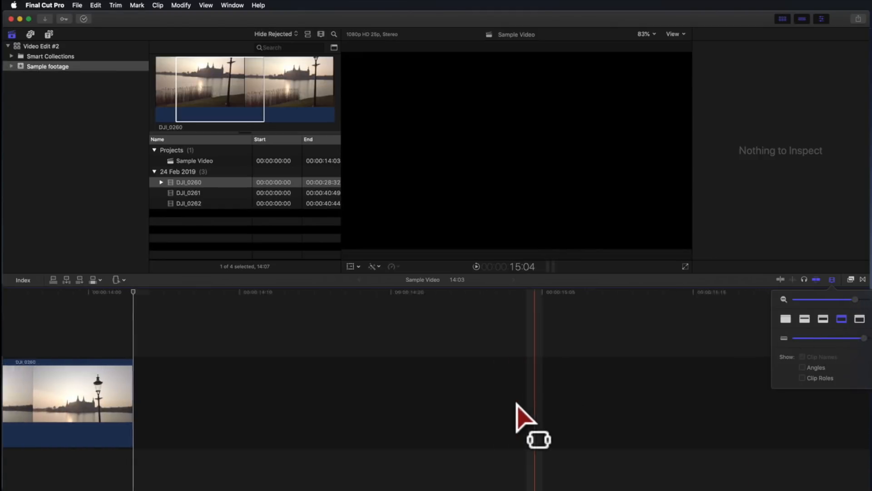
{"action": "scroll", "coordinate": [517, 404], "scroll_direction": "left", "scroll_amount": 15}
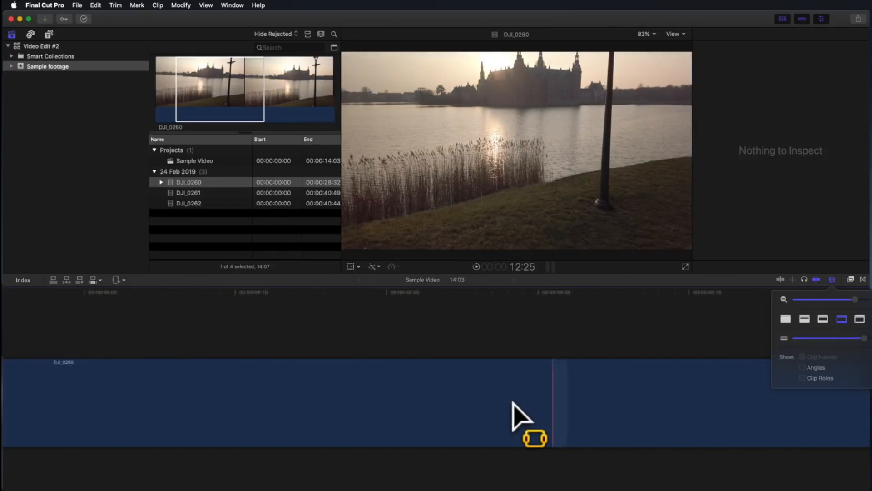
Step: Zoom the timeline out to fit the whole DJI_0260 clip, play it from the beginning, and park the playhead at 8:07
{"action": "scroll", "coordinate": [513, 403], "scroll_direction": "left", "scroll_amount": 10}
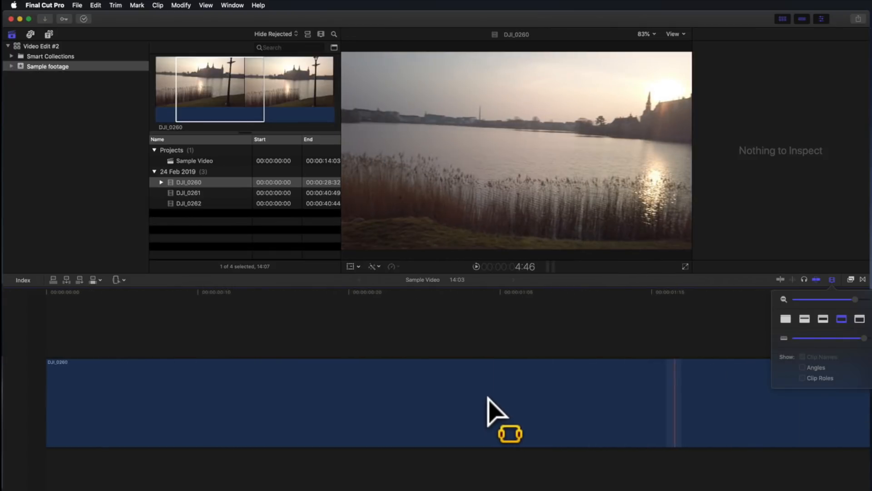
{"action": "left_click_drag", "start_coordinate": [855, 299], "coordinate": [808, 299]}
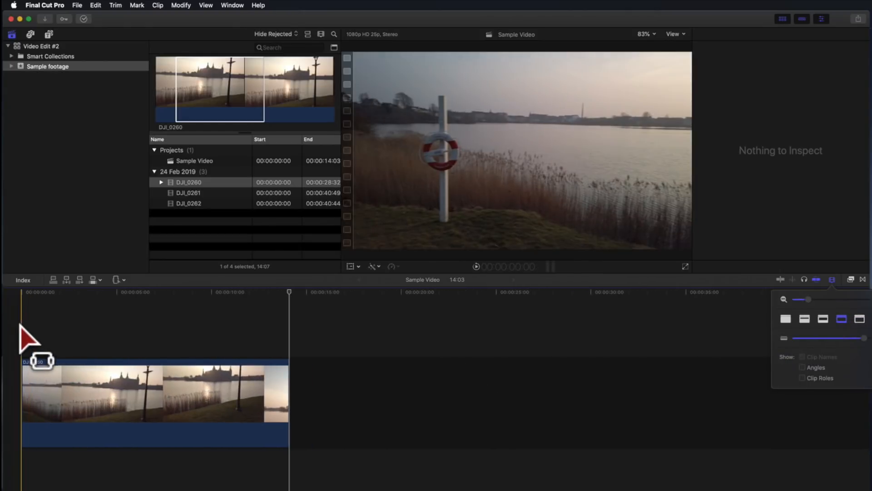
{"action": "left_click", "coordinate": [19, 324]}
{"action": "key", "text": "l"}
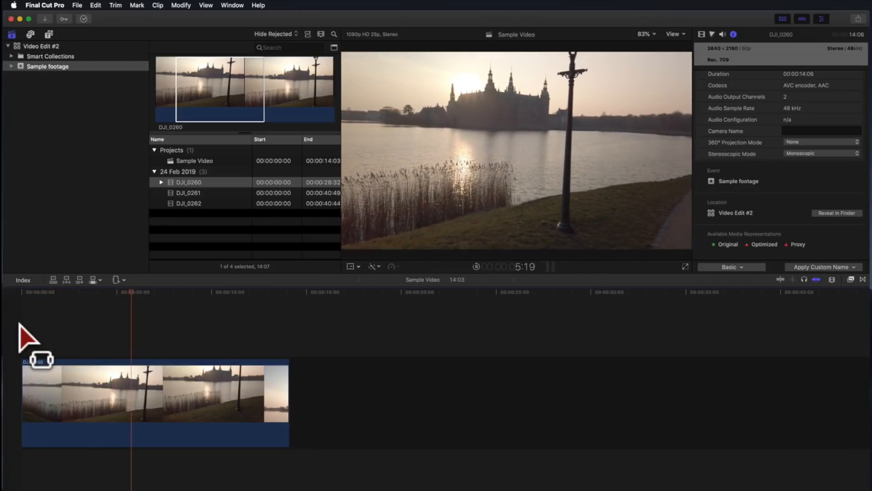
{"action": "key", "text": "k"}
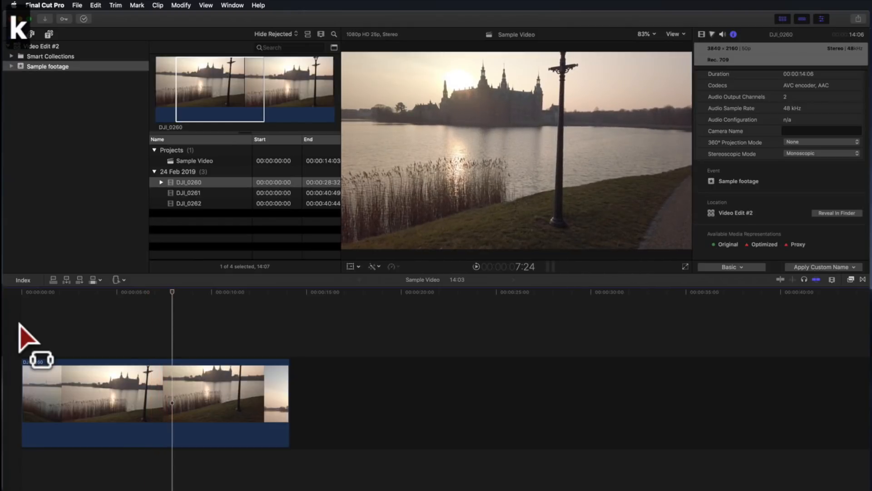
{"action": "left_click", "coordinate": [149, 328]}
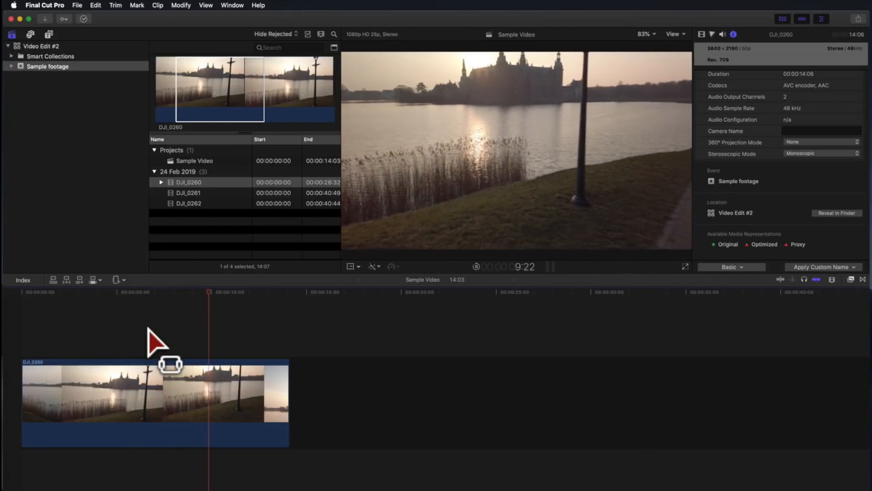
{"action": "key", "text": "k"}
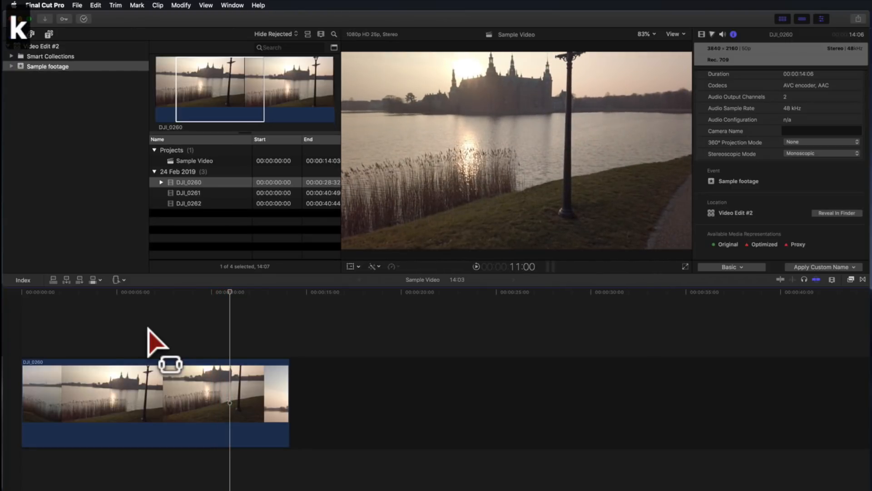
{"action": "left_click_drag", "start_coordinate": [229, 289], "coordinate": [179, 302]}
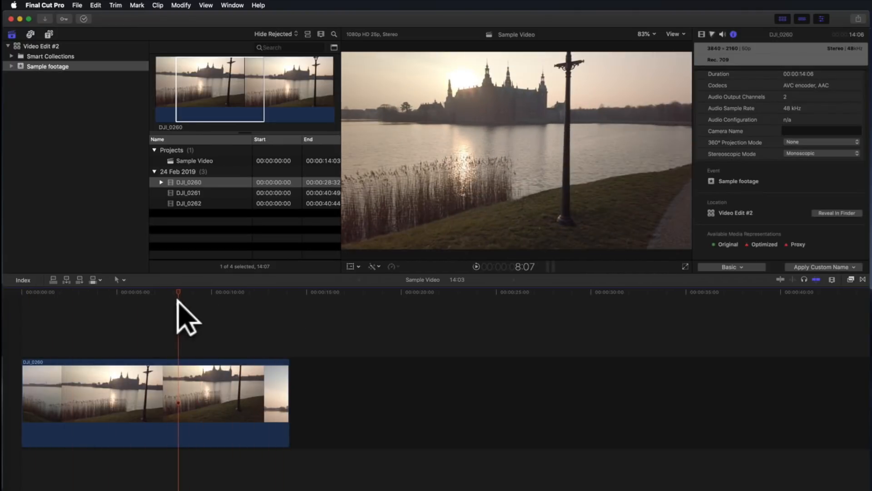
Step: Extend the end of the DJI_0260 timeline clip to 15:10, and extend its start to make the project 16:20 long
{"action": "left_click", "coordinate": [231, 376]}
{"action": "left_click_drag", "start_coordinate": [286, 387], "coordinate": [313, 386]}
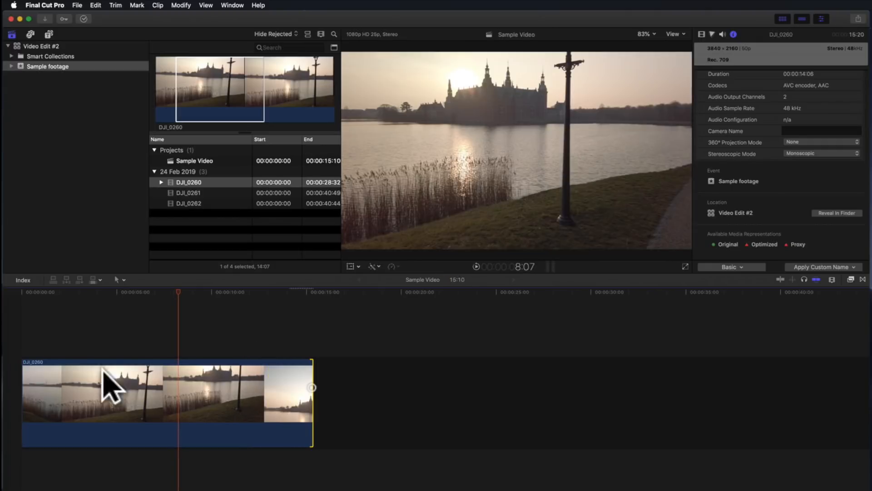
{"action": "mouse_move", "coordinate": [25, 380]}
{"action": "left_mouse_down"}
{"action": "mouse_move", "coordinate": [53, 381]}
{"action": "mouse_move", "coordinate": [19, 381]}
{"action": "left_mouse_up"}
Step: Play the extended timeline clip from about 8:10 and stop at 14:10
{"action": "key", "text": "k"}
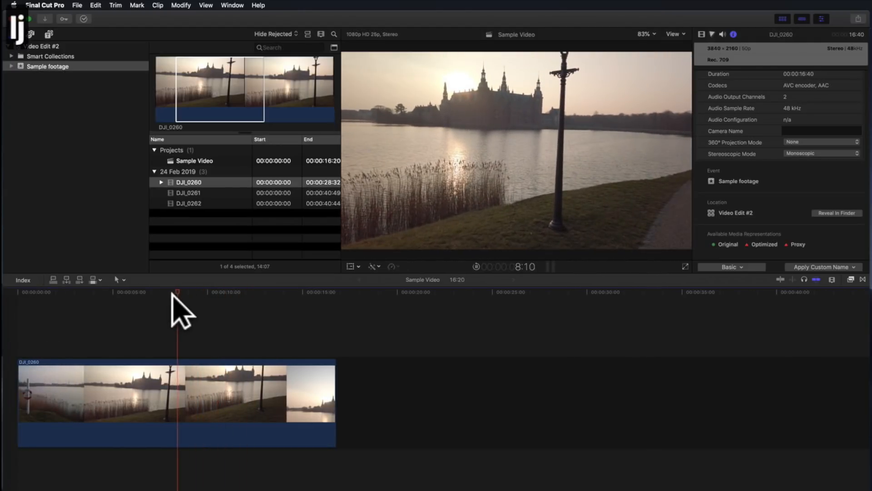
{"action": "key", "text": "space"}
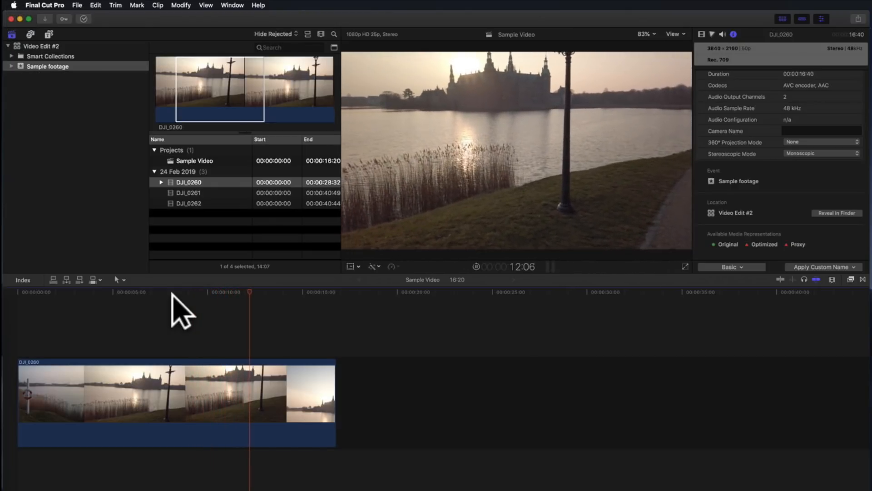
{"action": "key", "text": "k"}
{"action": "key", "text": "k"}
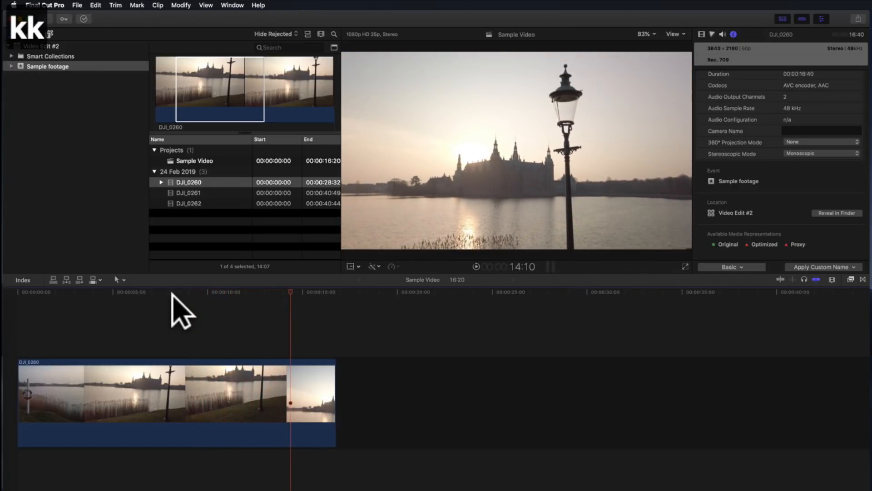
Step: Play back and forth from 7:00 to find the cut point, and split the timeline clip at 8:12 with the Blade tool
{"action": "left_click", "coordinate": [123, 280]}
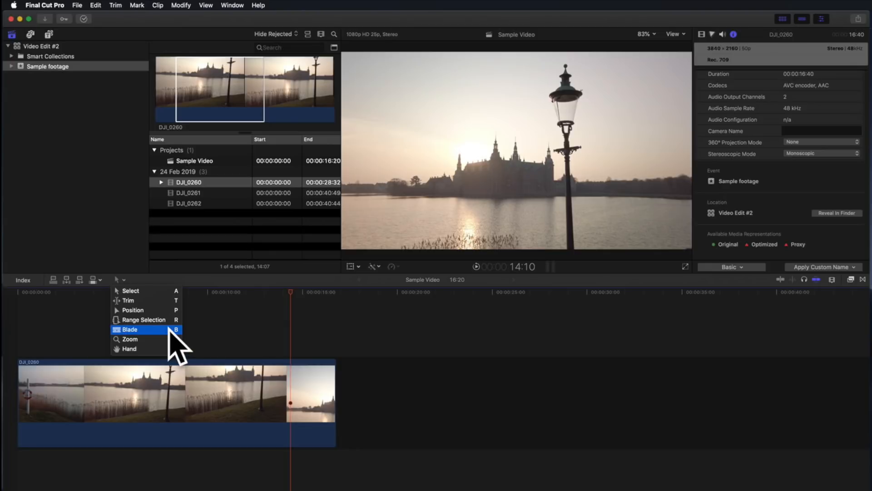
{"action": "left_click", "coordinate": [151, 291]}
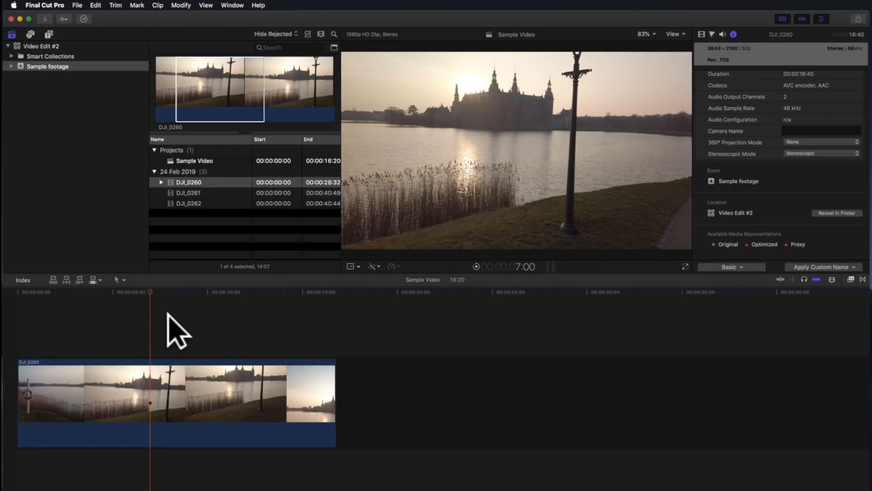
{"action": "key", "text": "l"}
{"action": "key", "text": "k"}
{"action": "key", "text": "j"}
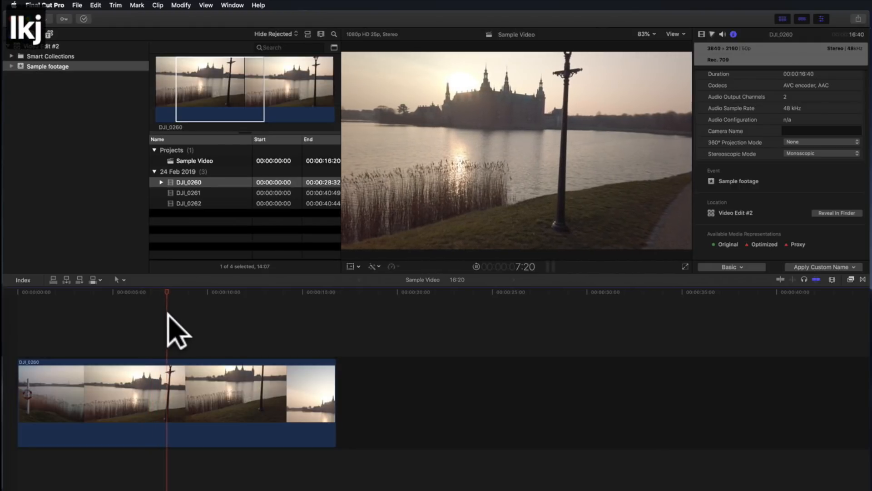
{"action": "key", "text": "l"}
{"action": "key", "text": "k"}
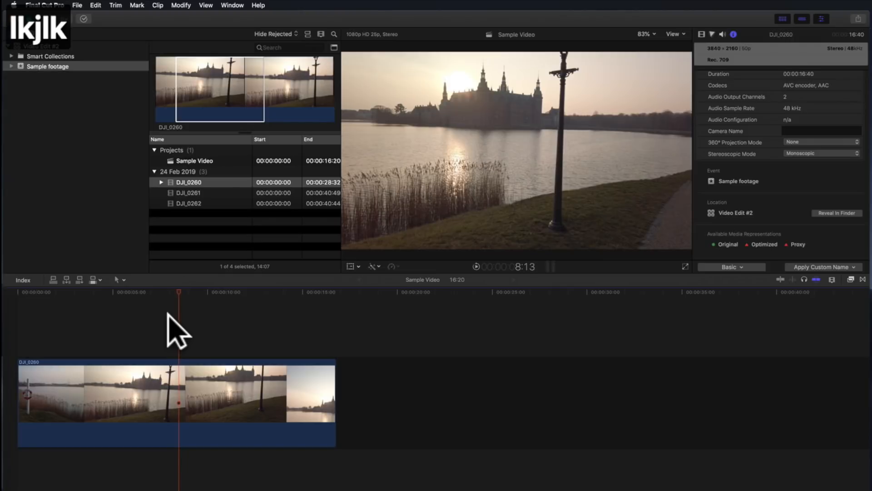
{"action": "key", "text": "l"}
{"action": "key", "text": "j"}
{"action": "key", "text": "k"}
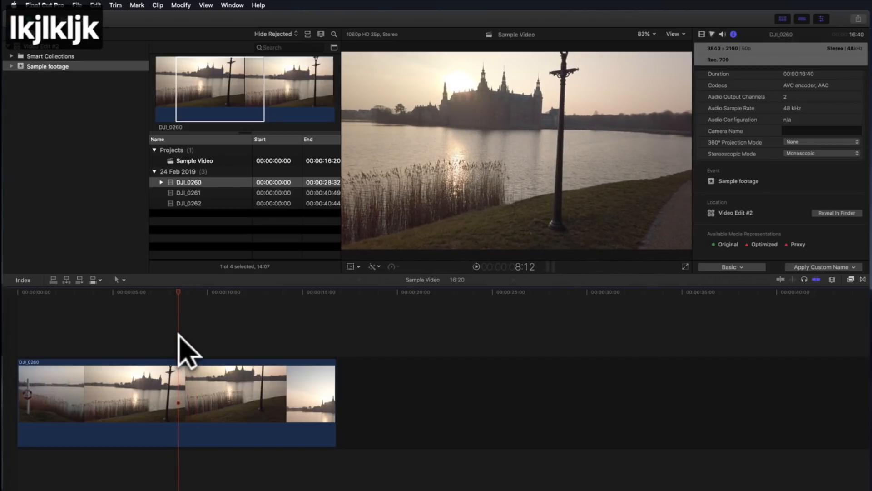
{"action": "key", "text": "b"}
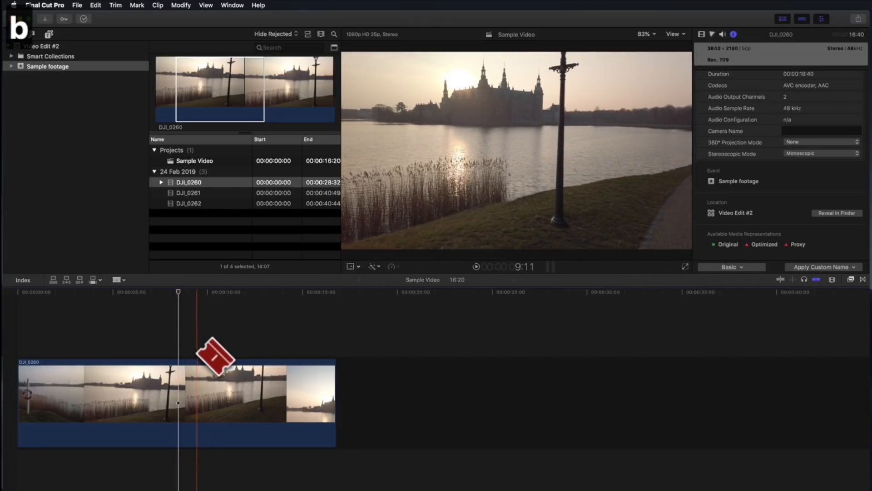
{"action": "left_click", "coordinate": [196, 382]}
Step: Play past the first cut and blade the clip again near the lamp post, making a middle section of 4:02
{"action": "key", "text": "l"}
{"action": "key", "text": "j"}
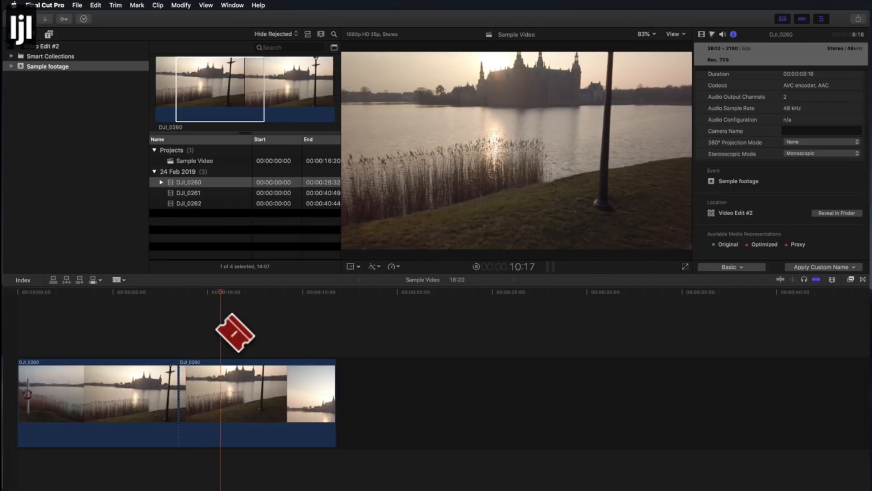
{"action": "key", "text": "k"}
{"action": "key", "text": "l"}
{"action": "key", "text": "k"}
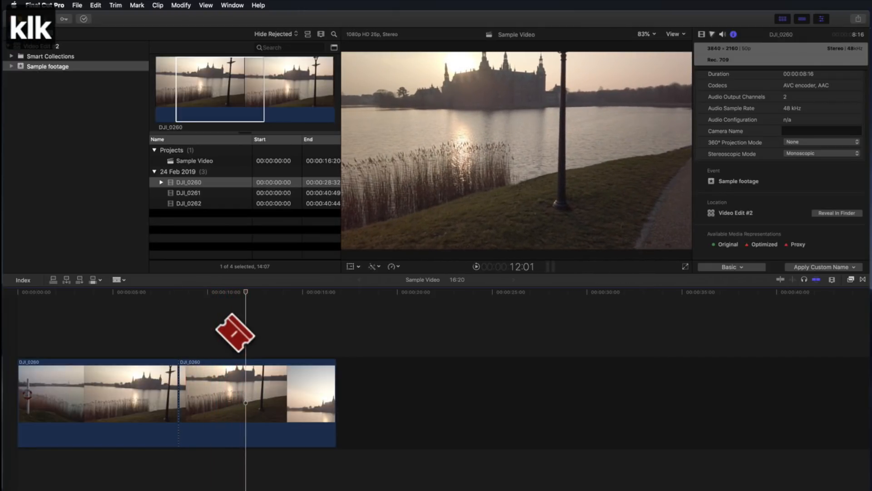
{"action": "key", "text": "l"}
{"action": "key", "text": "k"}
{"action": "key", "text": "j"}
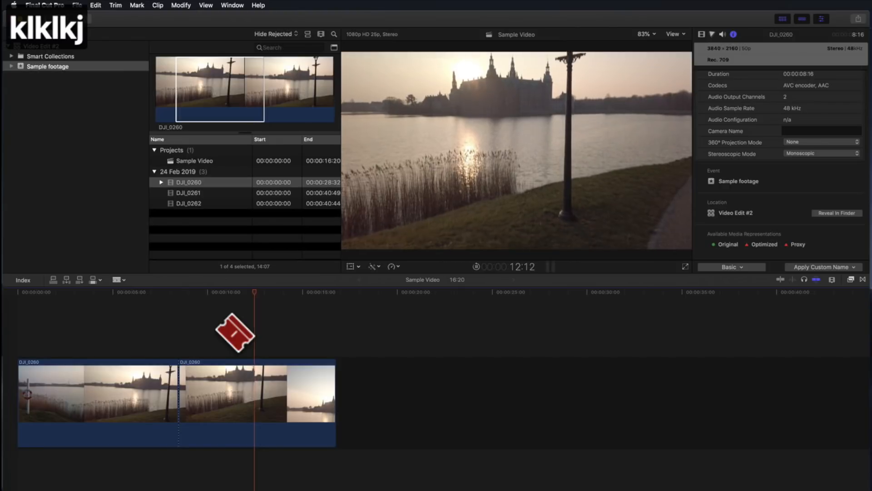
{"action": "key", "text": "l"}
{"action": "key", "text": "k"}
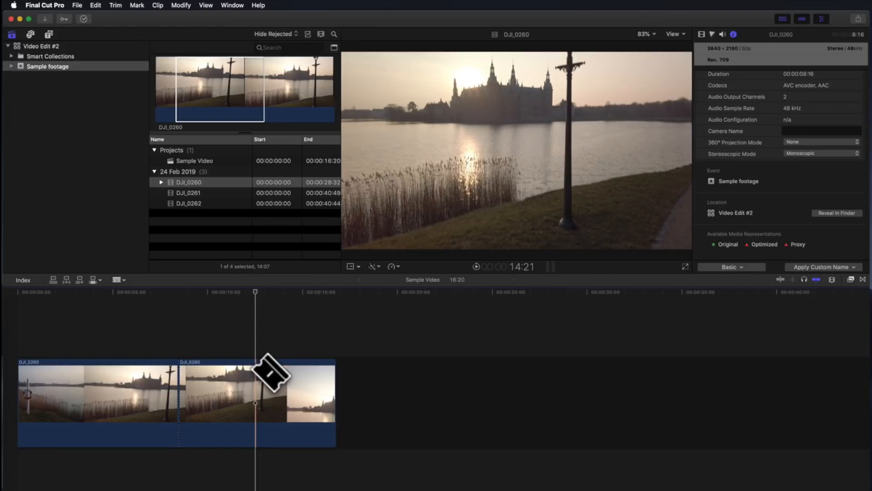
{"action": "left_click", "coordinate": [255, 366]}
Step: Switch back to the Select tool and delete the middle section between the two cuts
{"action": "left_click", "coordinate": [108, 292]}
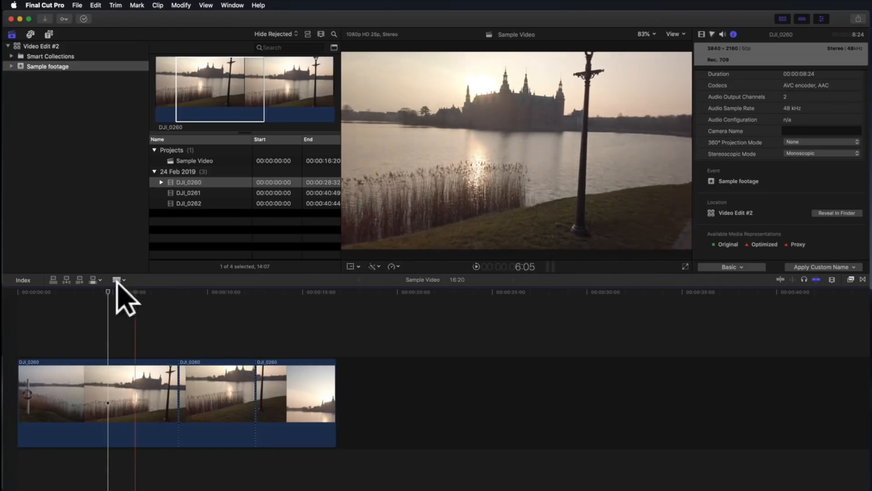
{"action": "left_click", "coordinate": [123, 279]}
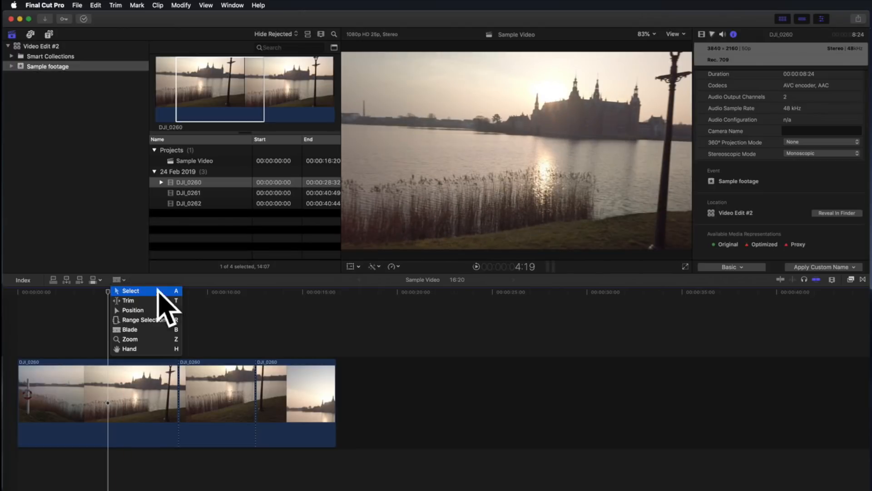
{"action": "key", "text": "a"}
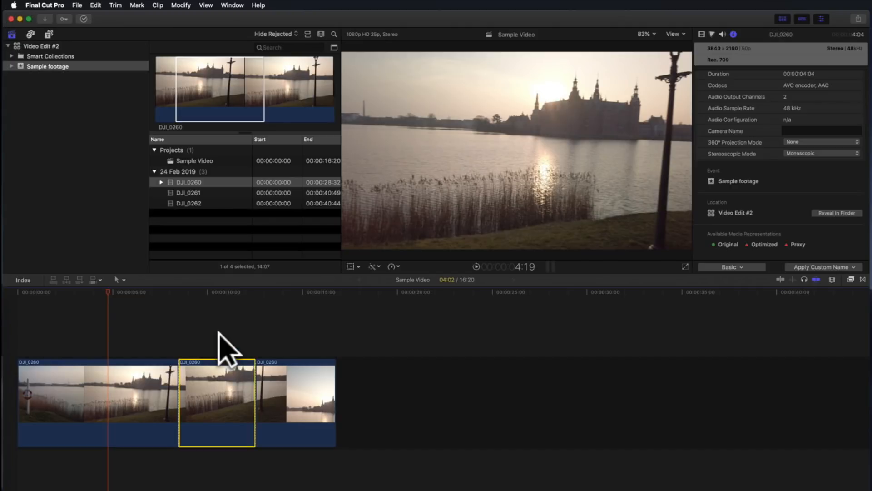
{"action": "key", "text": "BackSpace"}
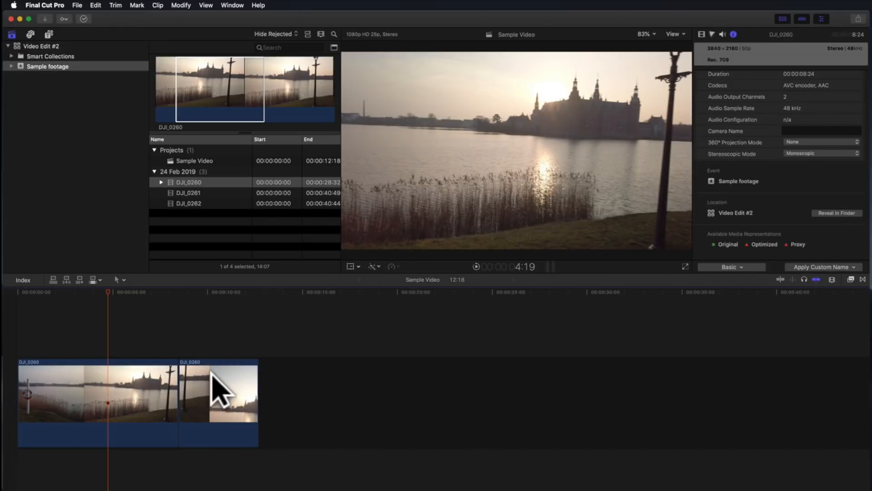
Step: Review the join between the two clips and trim the second clip's start to shorten the project to 12:09
{"action": "left_click", "coordinate": [177, 344]}
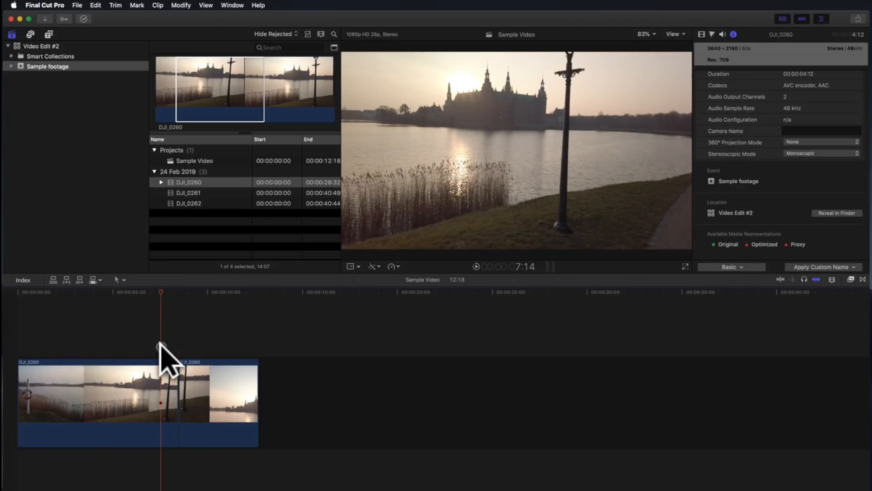
{"action": "left_click", "coordinate": [163, 295]}
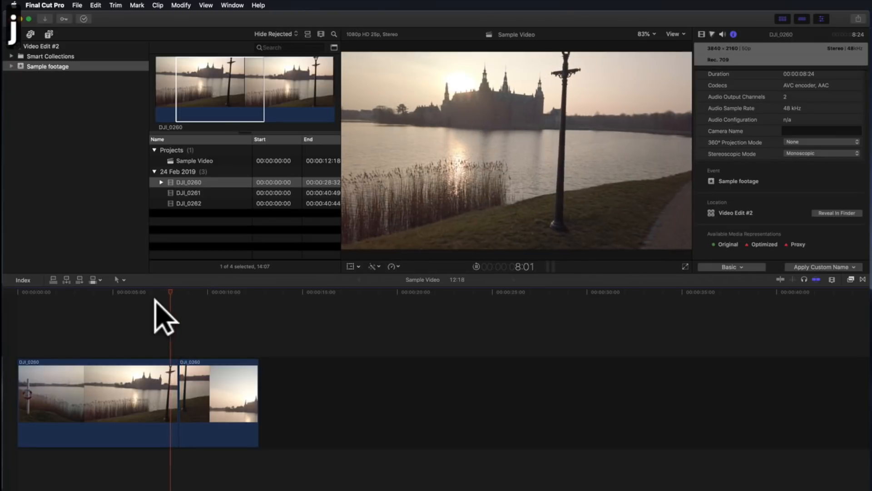
{"action": "key", "text": "k"}
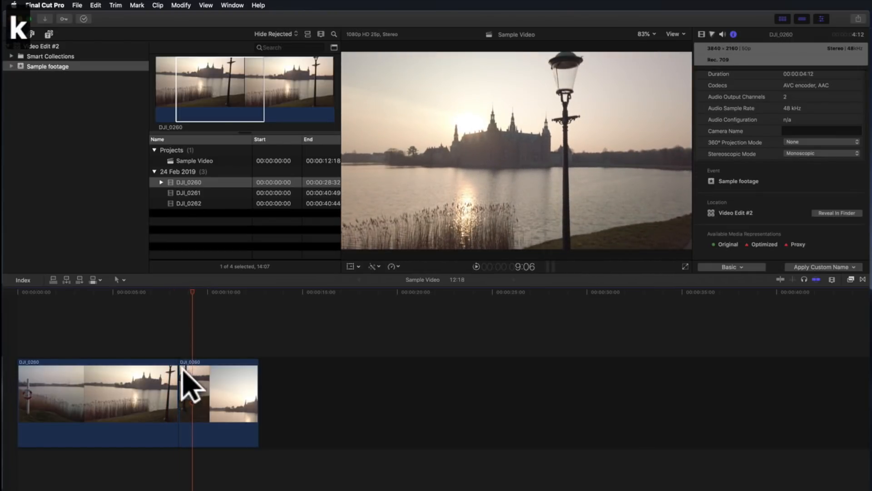
{"action": "left_click_drag", "start_coordinate": [184, 374], "coordinate": [190, 375]}
{"action": "left_click", "coordinate": [175, 334]}
{"action": "key", "text": "l"}
{"action": "key", "text": "j"}
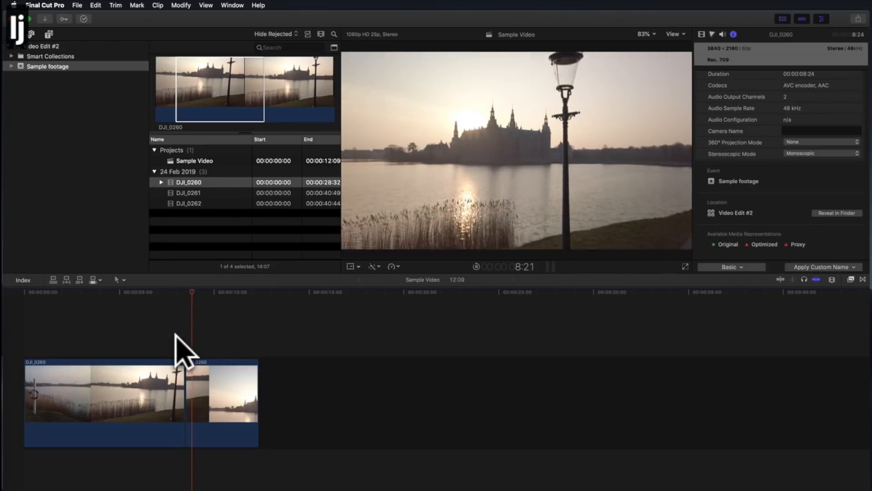
{"action": "key", "text": "k"}
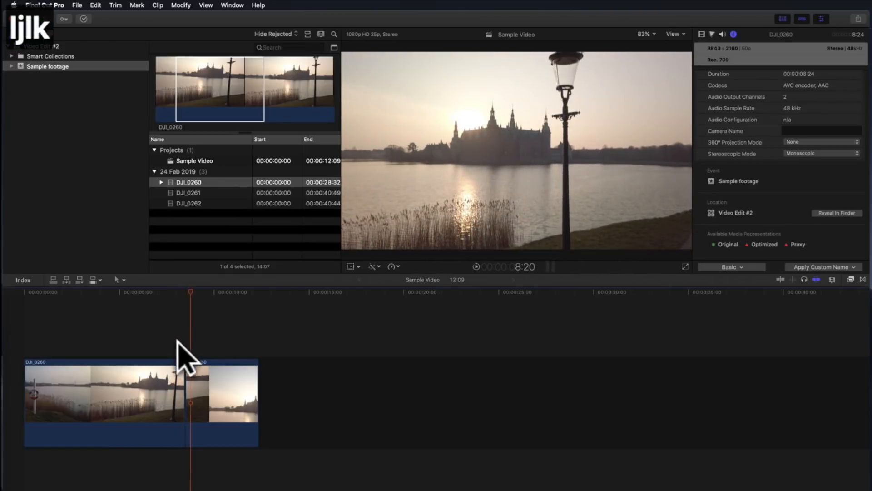
Step: Trim the end of the first clip to bring the project to 12:06, and replay the join
{"action": "left_click_drag", "start_coordinate": [182, 370], "coordinate": [179, 369]}
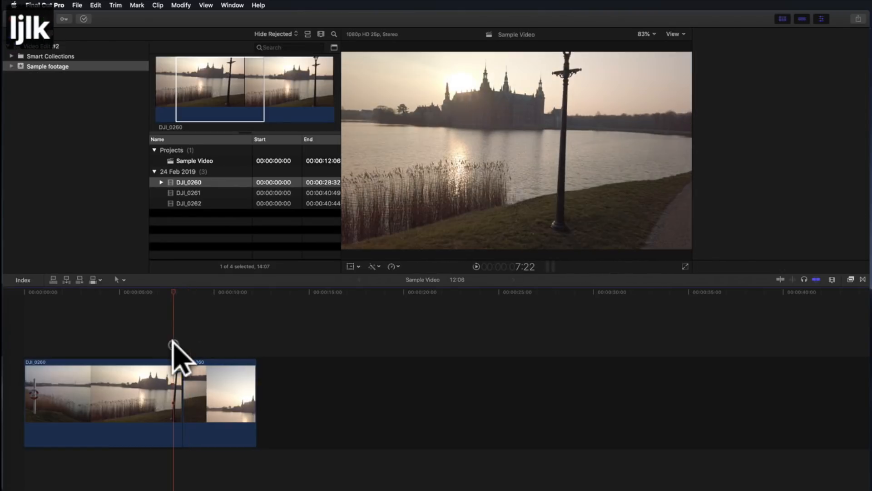
{"action": "key", "text": "l"}
{"action": "key", "text": "j"}
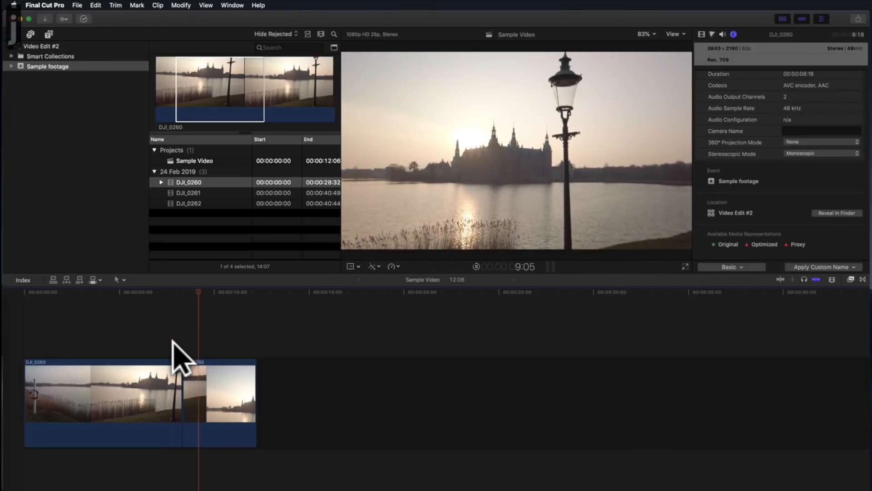
Step: Play DJI_0261 in the browser and mark a 7:42 range in its second half
{"action": "left_click", "coordinate": [184, 192]}
{"action": "key", "text": "k"}
{"action": "key", "text": "l"}
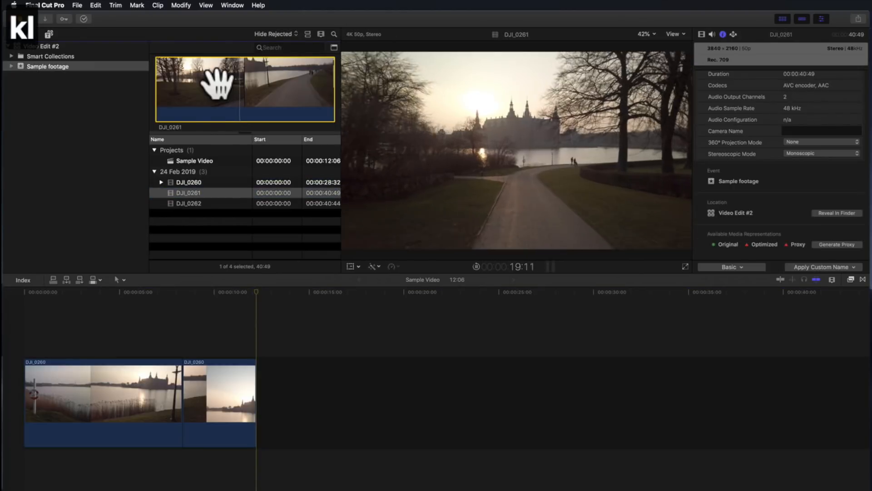
{"action": "key", "text": "i"}
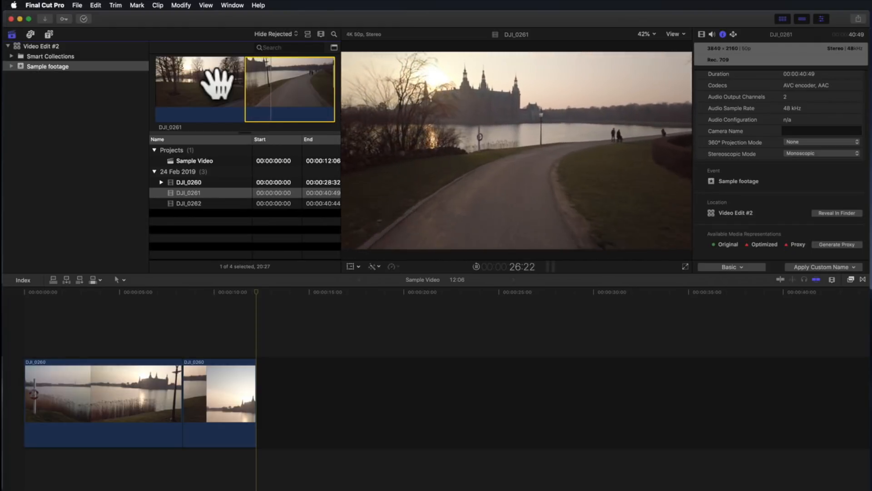
{"action": "key", "text": "k"}
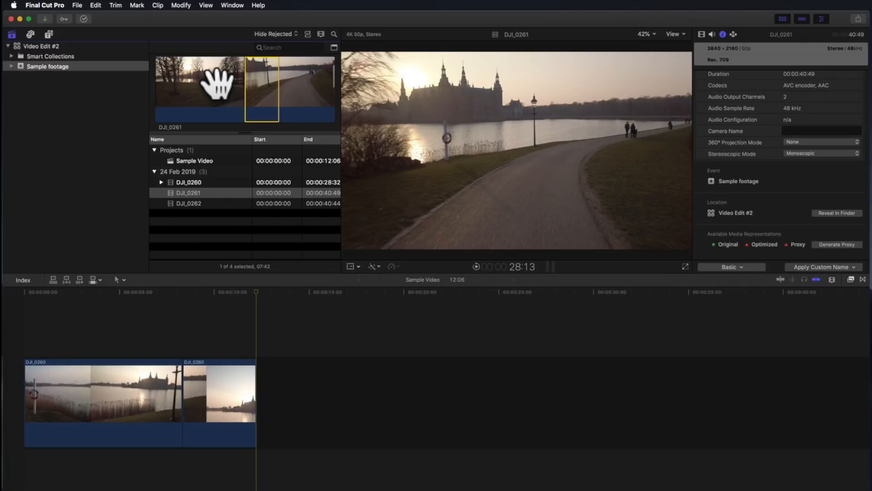
Step: Append the marked DJI_0261 range to the timeline and set a range start at about 7 seconds in DJI_0262
{"action": "key", "text": "e"}
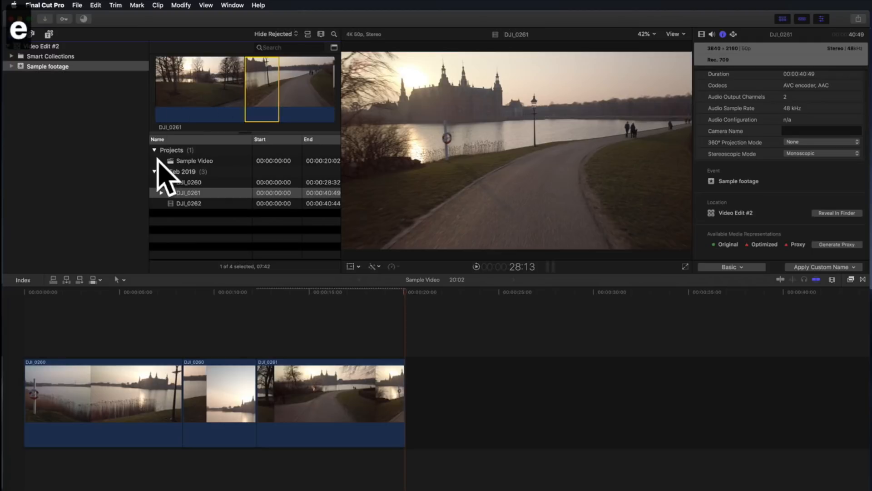
{"action": "left_click", "coordinate": [187, 203]}
{"action": "left_click", "coordinate": [214, 77]}
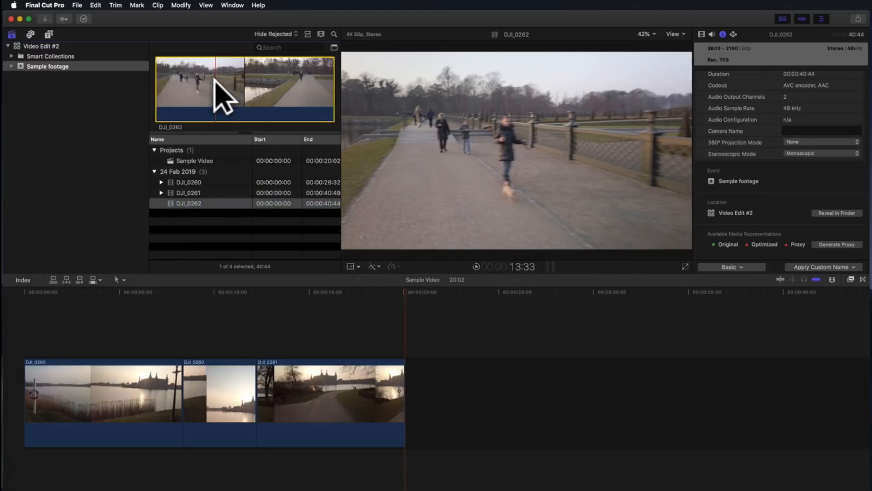
{"action": "key", "text": "i"}
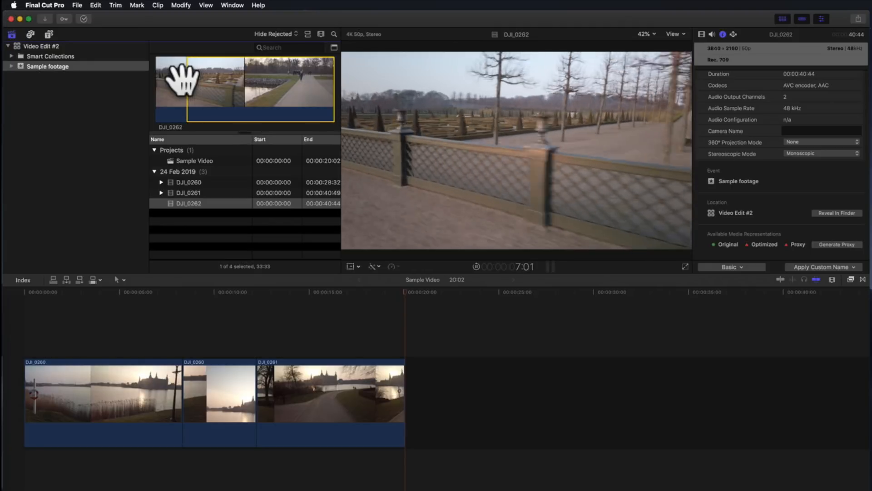
Step: Play back and forth through the opening of DJI_0262 and reset the range start to about 5 seconds
{"action": "key", "text": "k"}
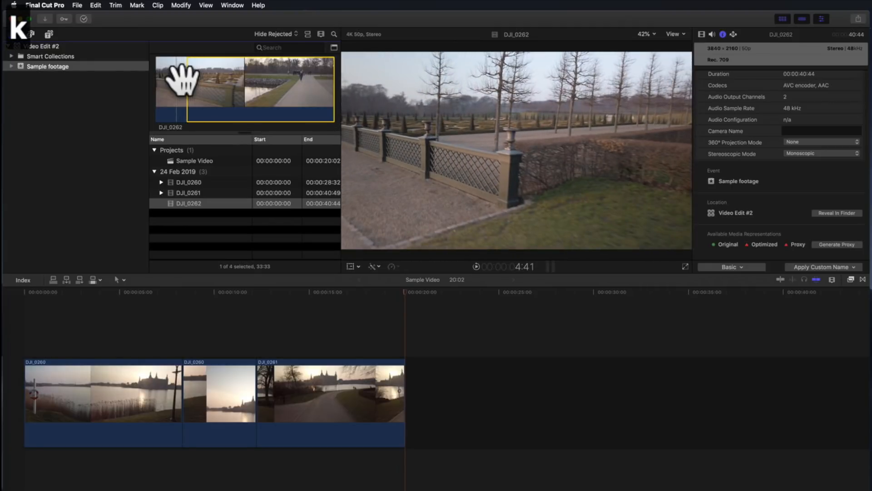
{"action": "key", "text": "l"}
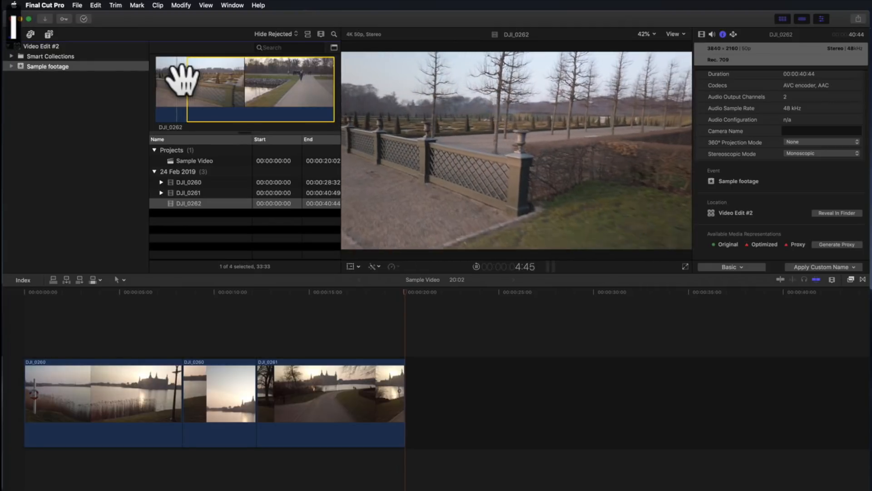
{"action": "key", "text": "j"}
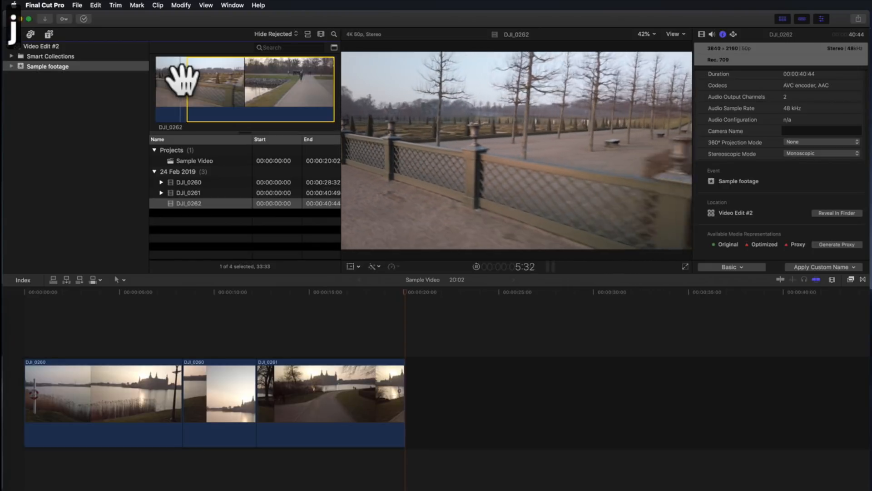
{"action": "key", "text": "l"}
{"action": "key", "text": "j"}
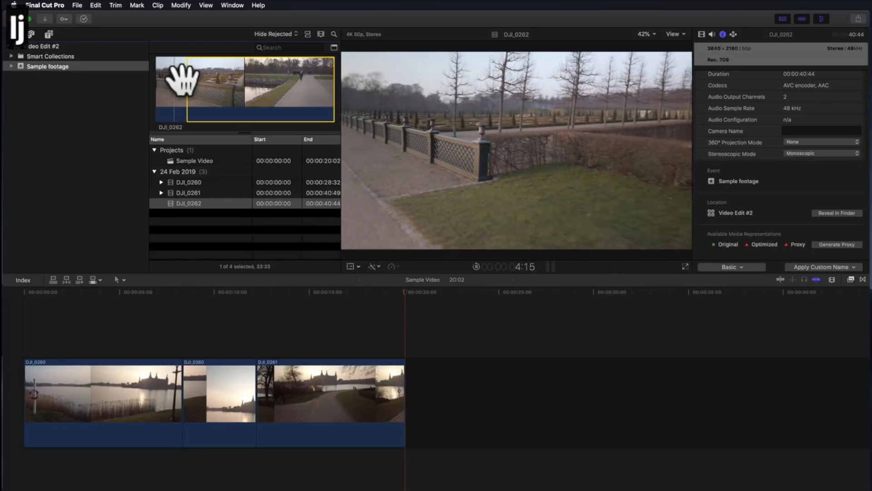
{"action": "key", "text": "l"}
{"action": "key", "text": "i"}
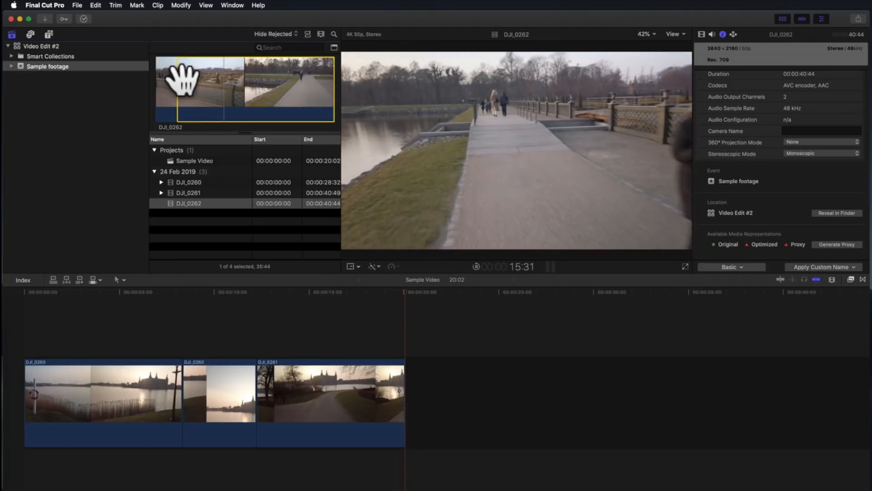
Step: Set the DJI_0262 range end at 16:04 for an 11:05 selection and append it to the timeline
{"action": "key", "text": "k"}
{"action": "key", "text": "o"}
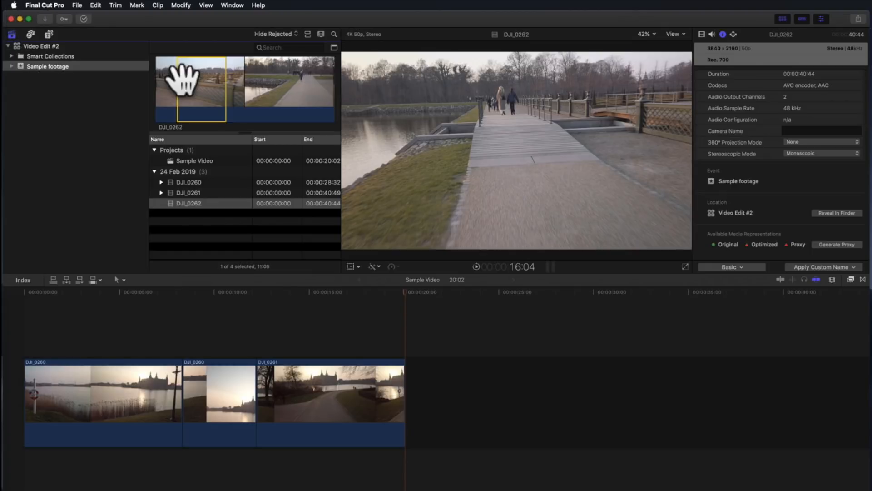
{"action": "key", "text": "e"}
Step: Move the DJI_0261 clip to the beginning of the timeline, ahead of both DJI_0260 clips, and play back the new order
{"action": "key", "text": "k"}
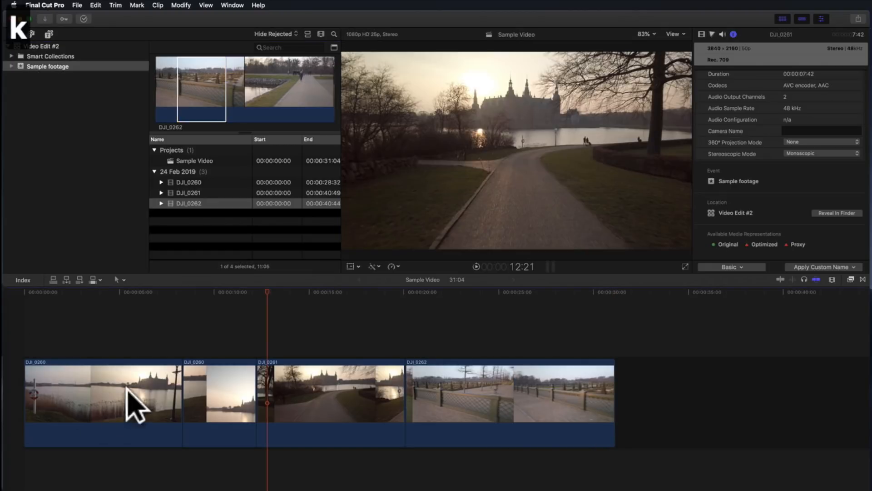
{"action": "left_click", "coordinate": [133, 343]}
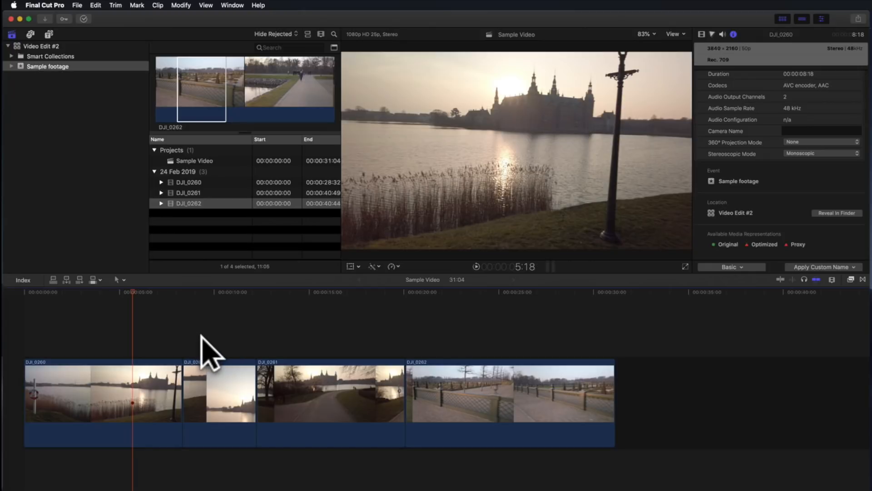
{"action": "left_click", "coordinate": [178, 331]}
{"action": "key", "text": "l"}
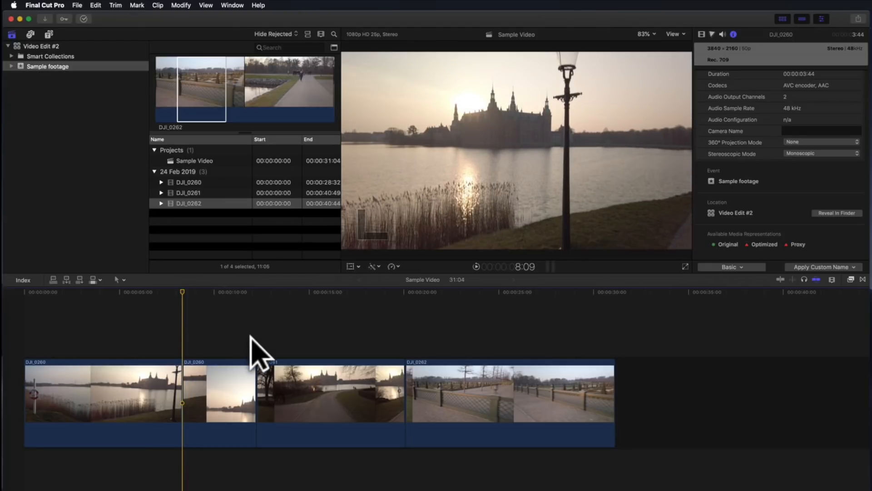
{"action": "left_click", "coordinate": [321, 380]}
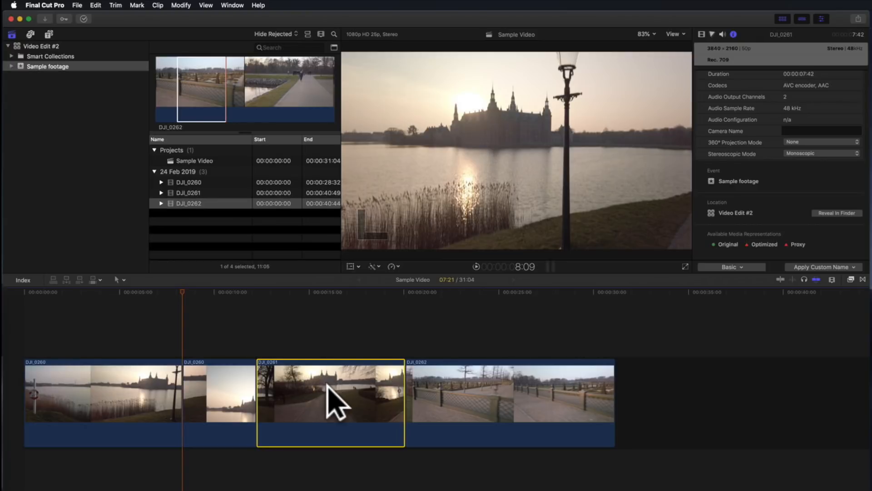
{"action": "left_click_drag", "start_coordinate": [328, 382], "coordinate": [62, 407]}
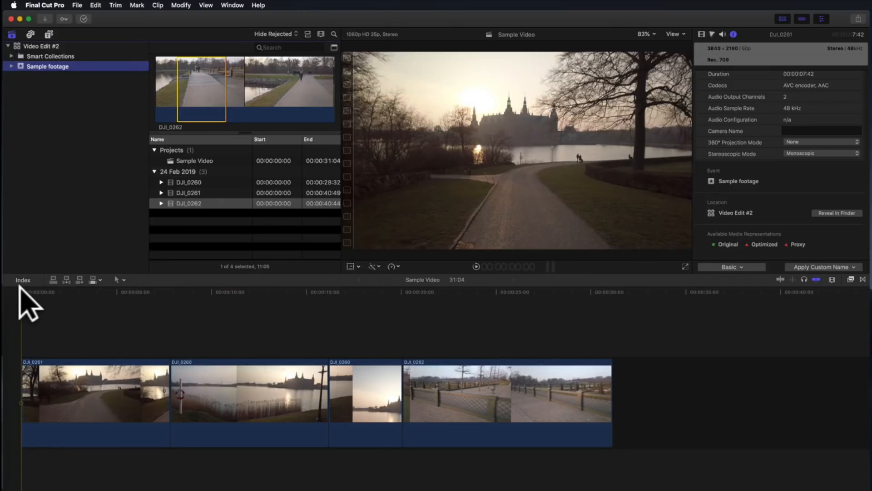
{"action": "left_click_drag", "start_coordinate": [21, 288], "coordinate": [70, 287]}
{"action": "key", "text": "space"}
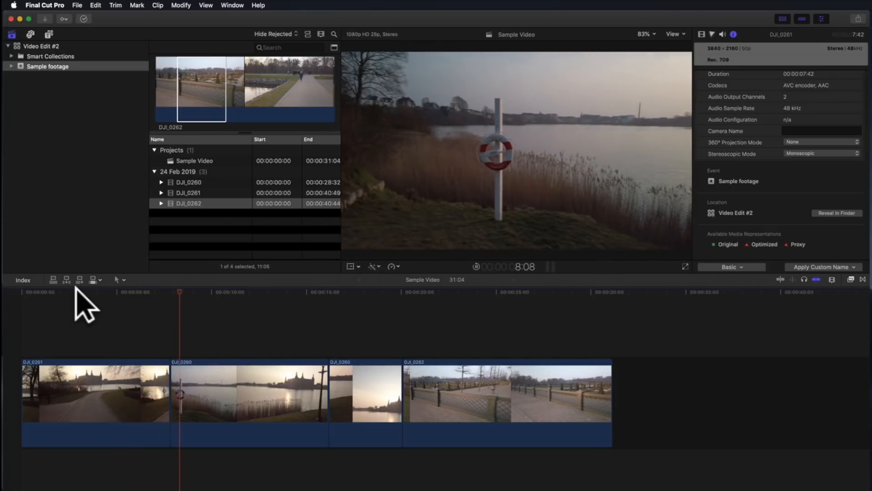
{"action": "key", "text": "k"}
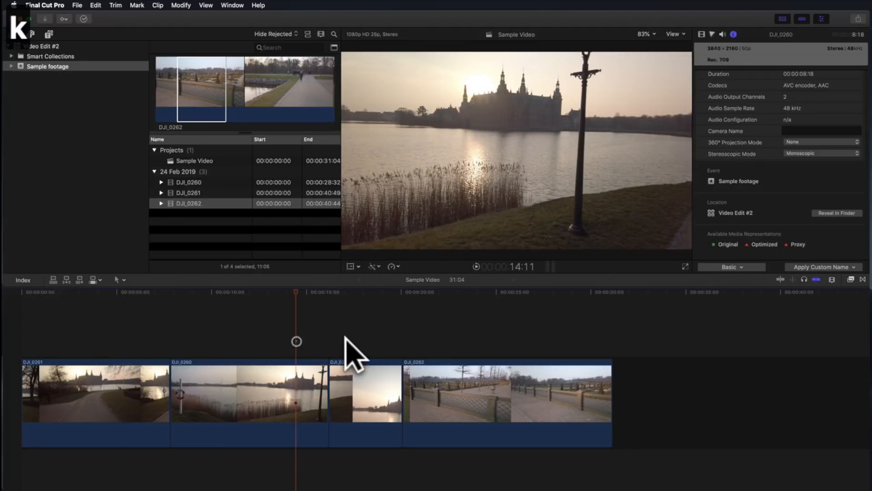
{"action": "left_click", "coordinate": [83, 330]}
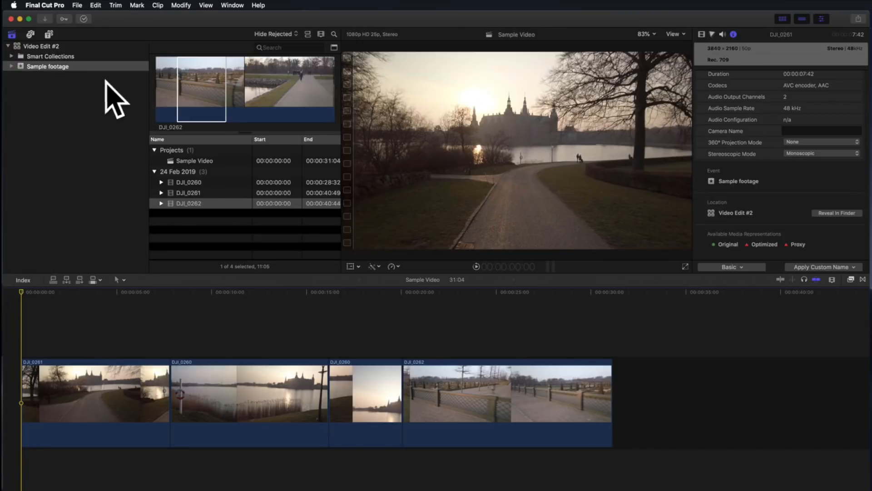
Step: Insert the Industrial generator at the very start of the timeline, before DJI_0261, and check the frames it covers
{"action": "left_click", "coordinate": [49, 34]}
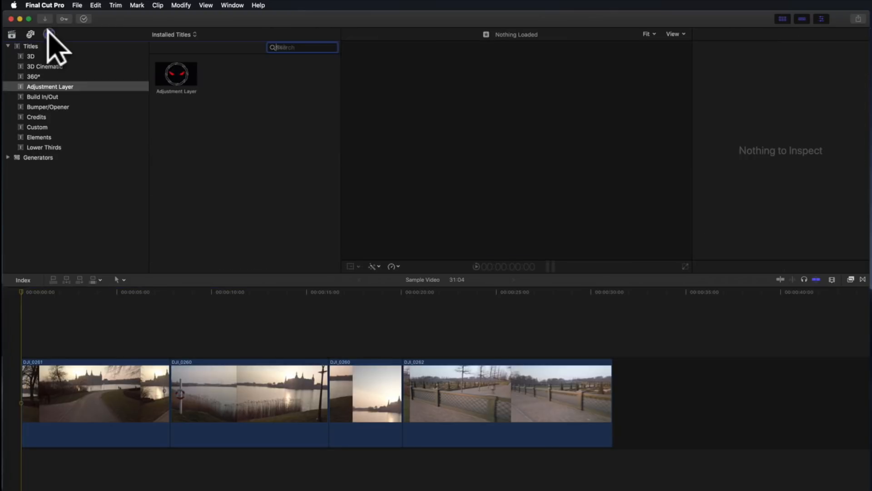
{"action": "left_click", "coordinate": [31, 46]}
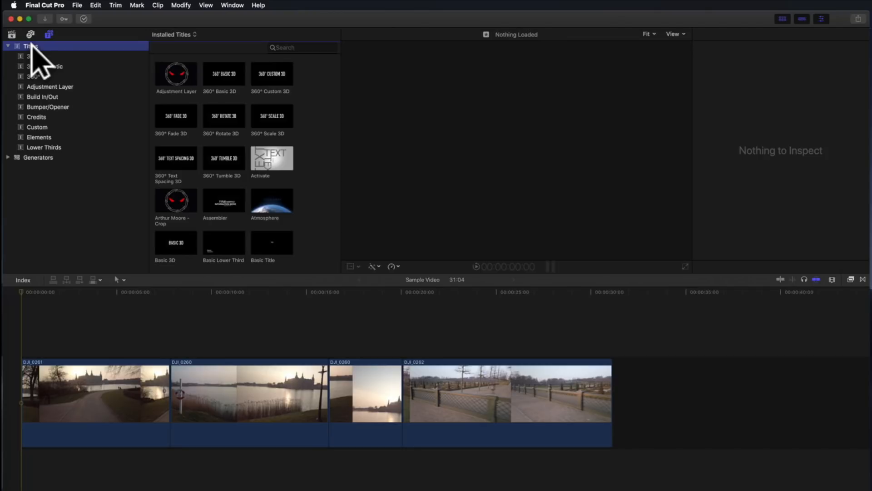
{"action": "left_click", "coordinate": [36, 157]}
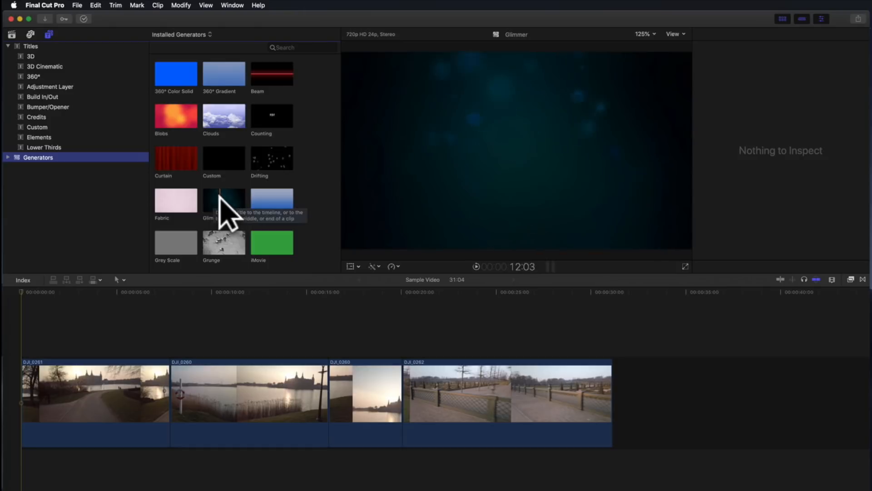
{"action": "left_click", "coordinate": [172, 151]}
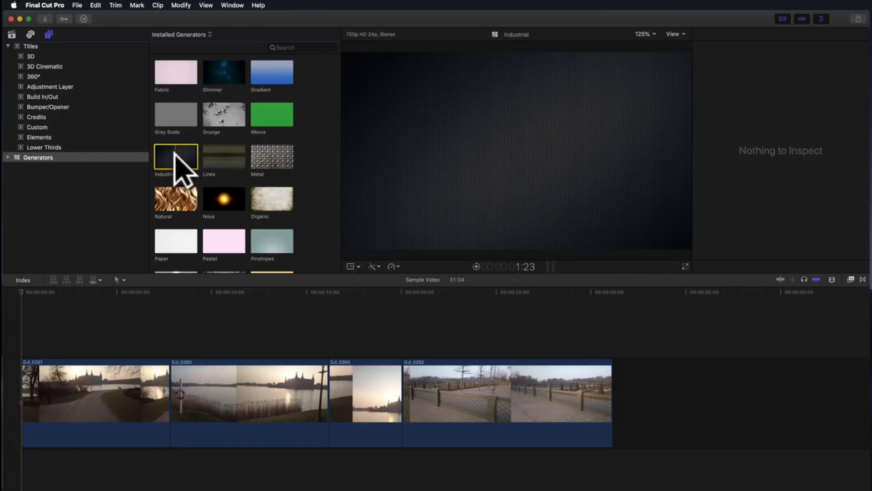
{"action": "left_click", "coordinate": [21, 291]}
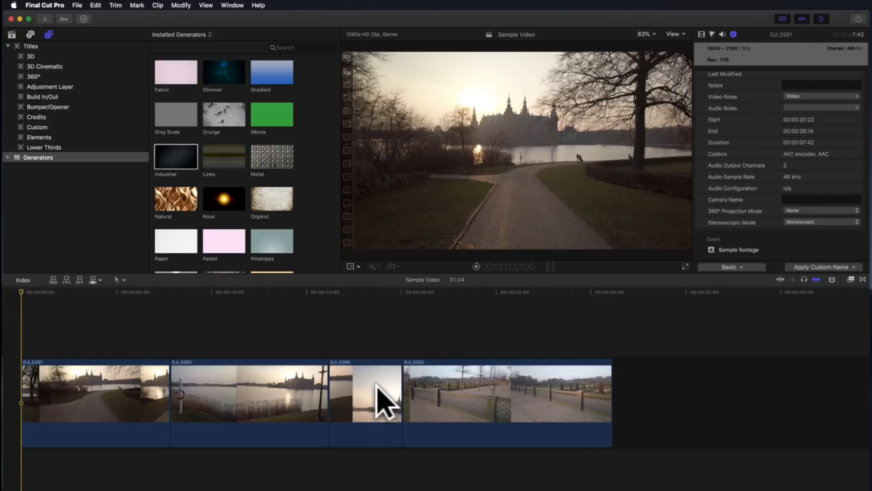
{"action": "key", "text": "w"}
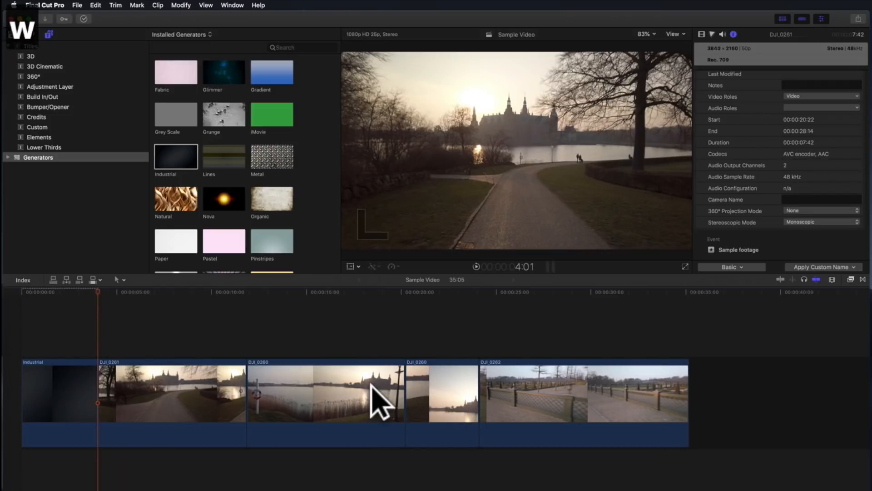
{"action": "left_click", "coordinate": [22, 335]}
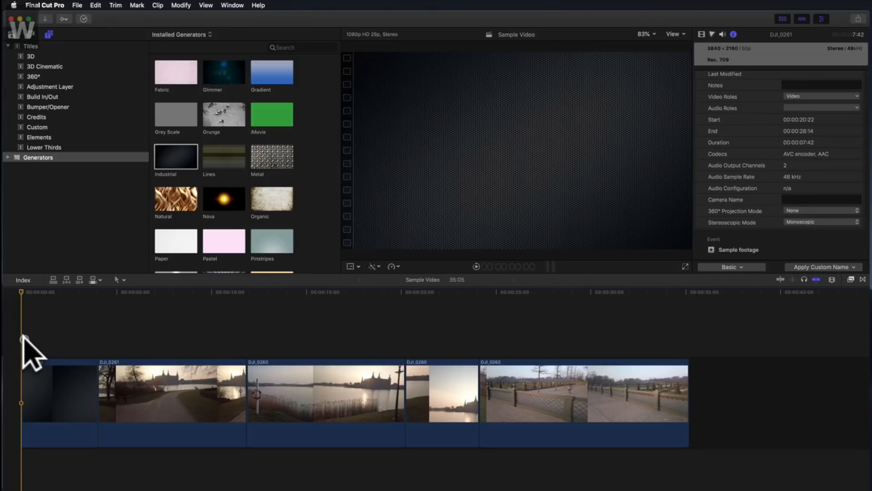
{"action": "left_click", "coordinate": [96, 333]}
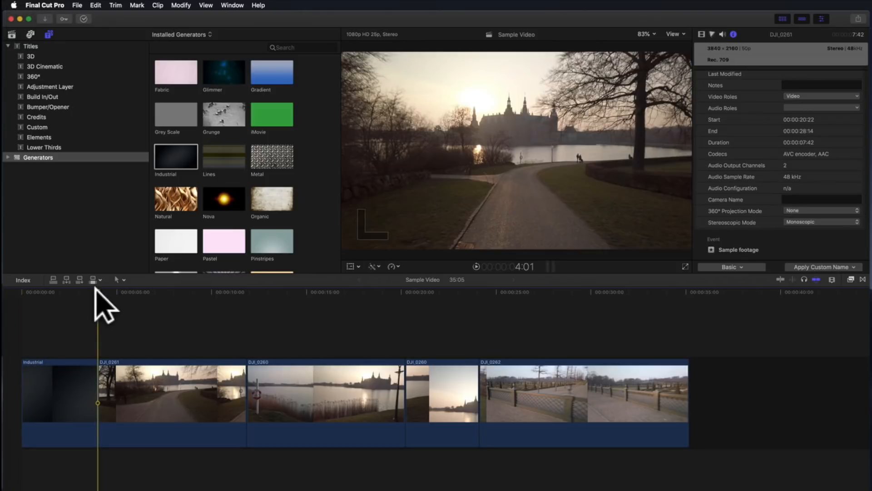
{"action": "left_click_drag", "start_coordinate": [94, 287], "coordinate": [57, 291]}
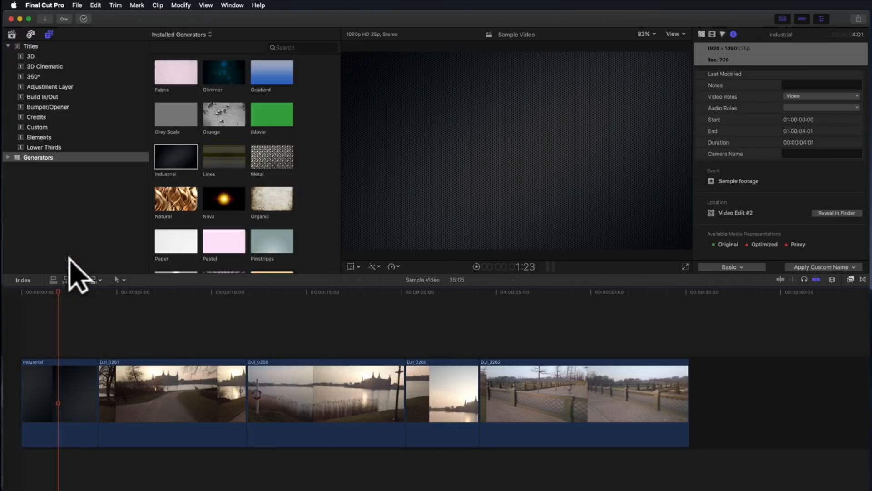
Step: Place the Custom title above the Industrial clip, starting at the beginning of the timeline
{"action": "left_click", "coordinate": [26, 42]}
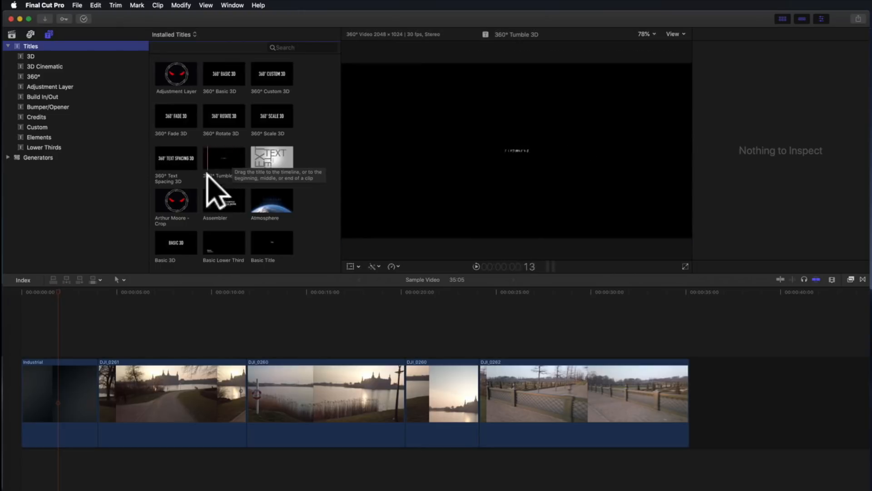
{"action": "key", "text": "super+z"}
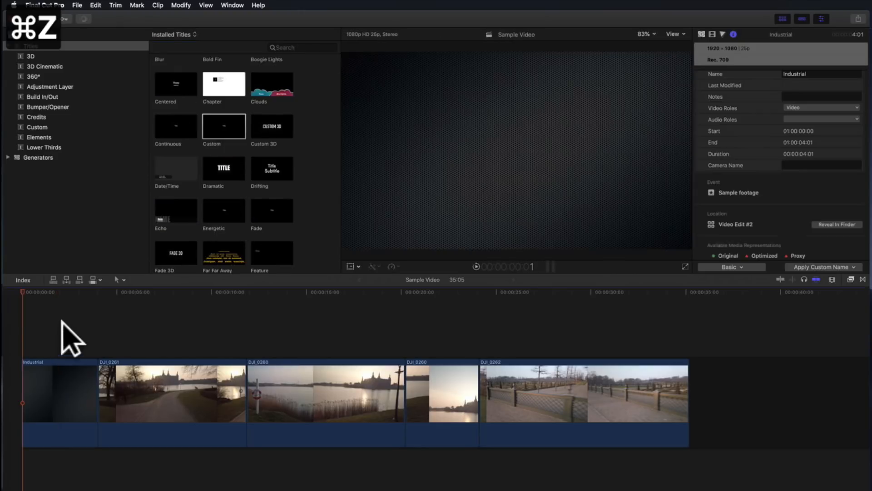
{"action": "left_click", "coordinate": [226, 128]}
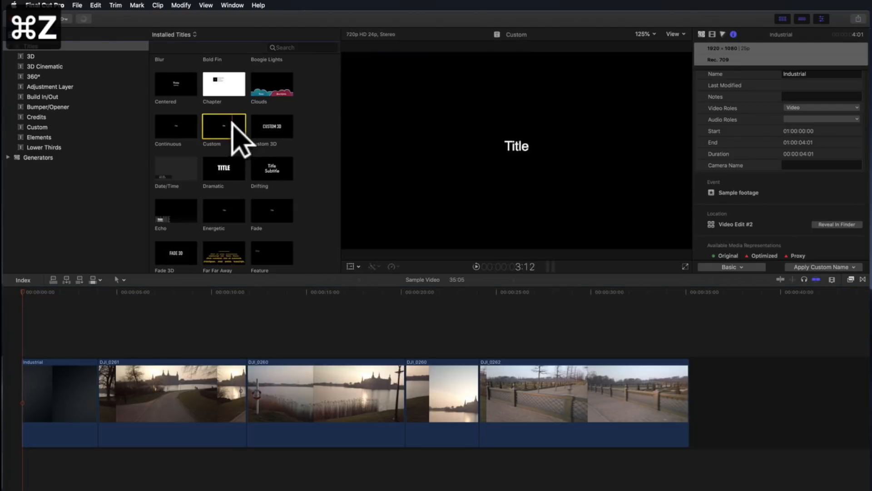
{"action": "double_click", "coordinate": [232, 122]}
{"action": "left_click_drag", "start_coordinate": [224, 125], "coordinate": [26, 344]}
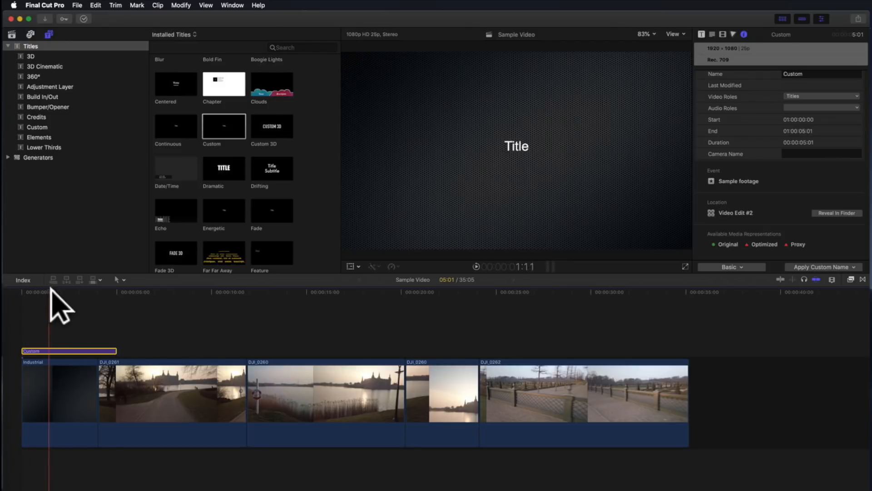
Step: Trim the end of the Custom title to 4:01 so it matches the Industrial clip, and preview it
{"action": "left_click", "coordinate": [98, 291]}
{"action": "left_click_drag", "start_coordinate": [97, 293], "coordinate": [111, 292]}
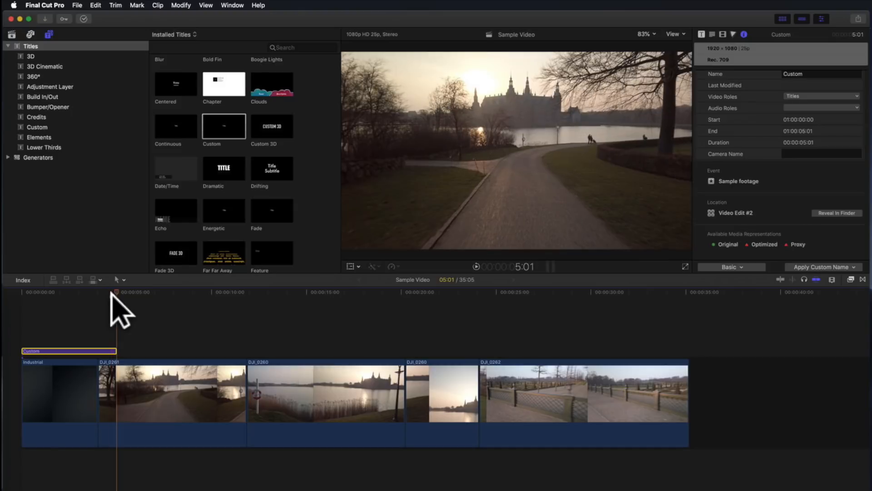
{"action": "left_click", "coordinate": [98, 292]}
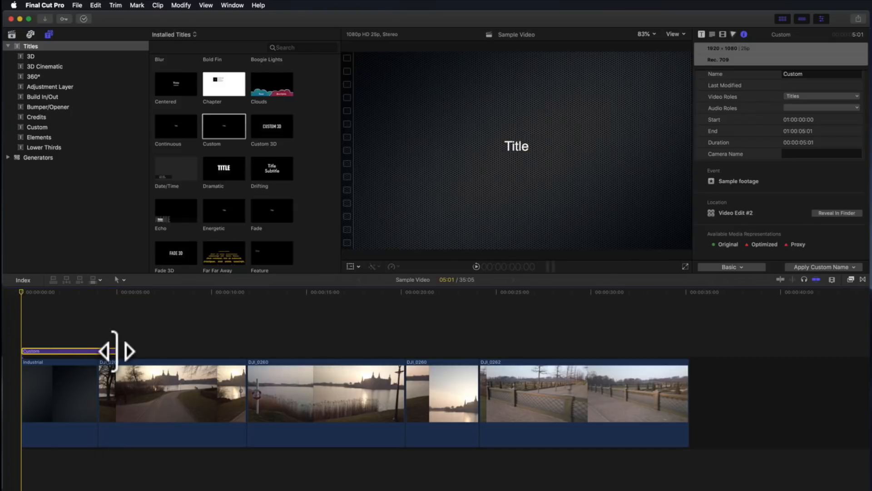
{"action": "mouse_move", "coordinate": [113, 351]}
{"action": "left_mouse_down"}
{"action": "mouse_move", "coordinate": [62, 350]}
{"action": "mouse_move", "coordinate": [181, 352]}
{"action": "mouse_move", "coordinate": [64, 352]}
{"action": "mouse_move", "coordinate": [176, 352]}
{"action": "mouse_move", "coordinate": [97, 353]}
{"action": "left_mouse_up"}
{"action": "left_click", "coordinate": [45, 338]}
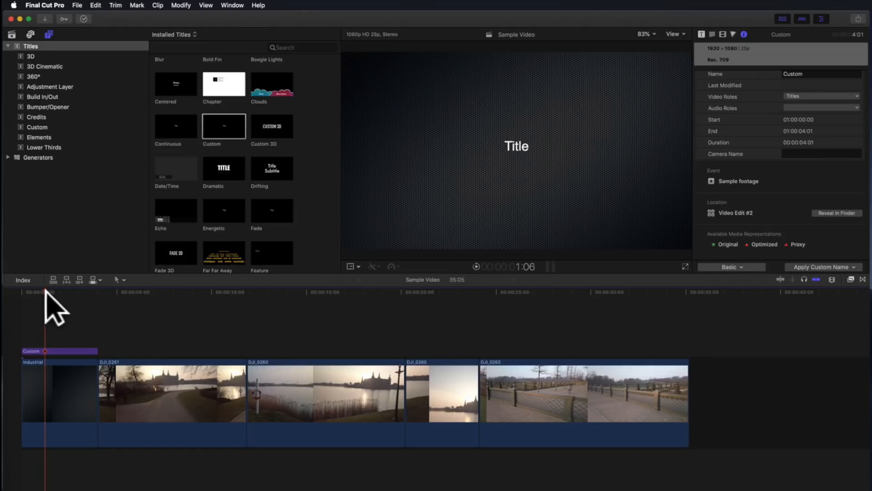
Step: Try the Custom title beneath the Industrial clip, check the frame, and move it back above
{"action": "left_click_drag", "start_coordinate": [76, 342], "coordinate": [72, 451]}
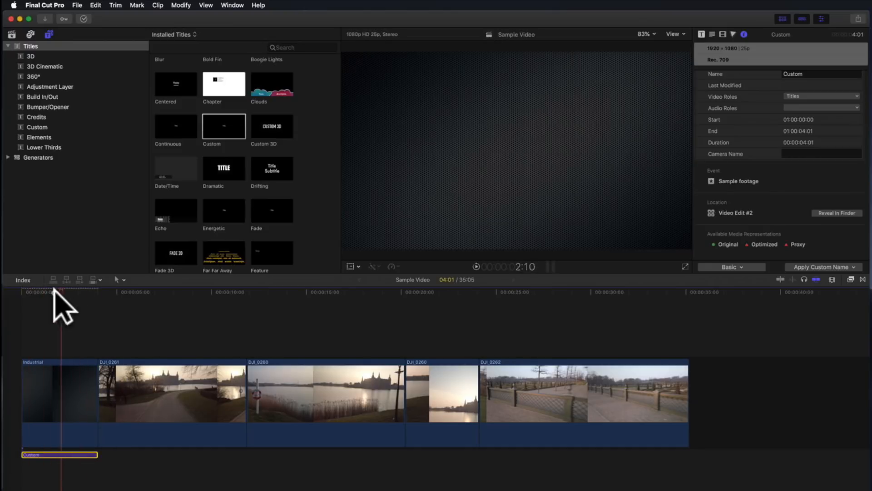
{"action": "left_click", "coordinate": [67, 294]}
{"action": "left_click_drag", "start_coordinate": [50, 452], "coordinate": [73, 352]}
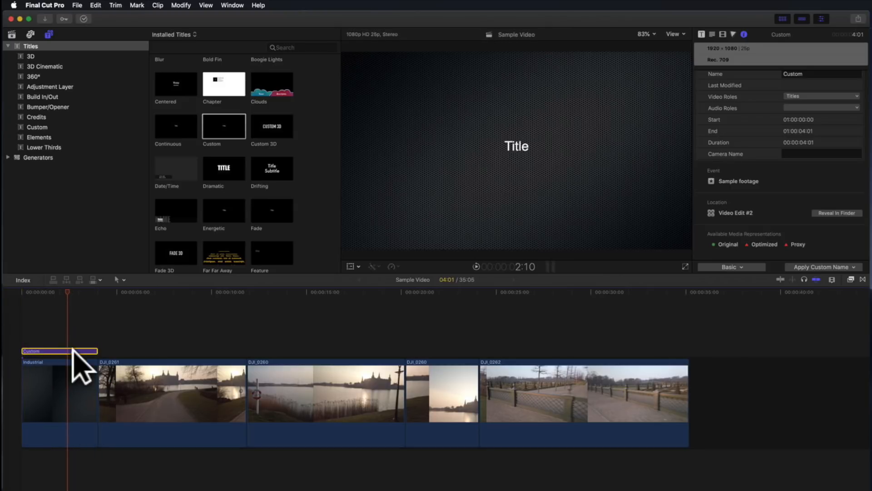
Step: Replace the placeholder text of the Custom title with "Sample Video"
{"action": "left_click", "coordinate": [518, 144]}
{"action": "double_click", "coordinate": [518, 145]}
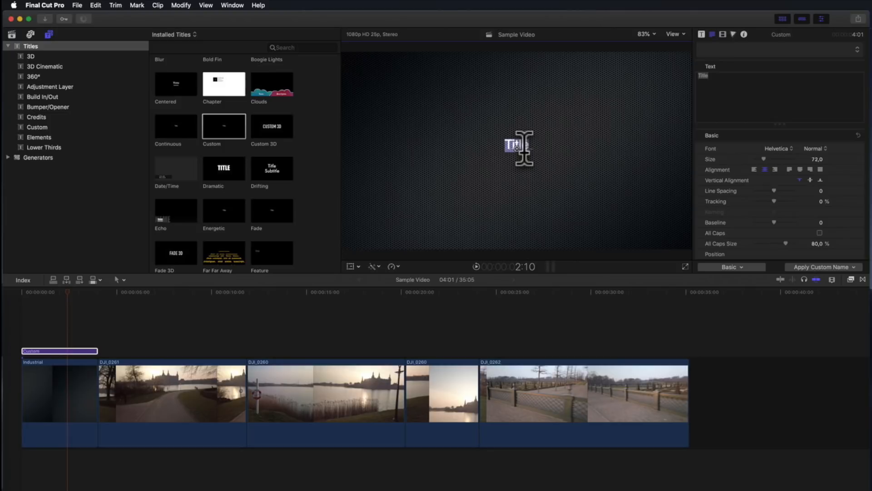
{"action": "type", "text": "Sample Video"}
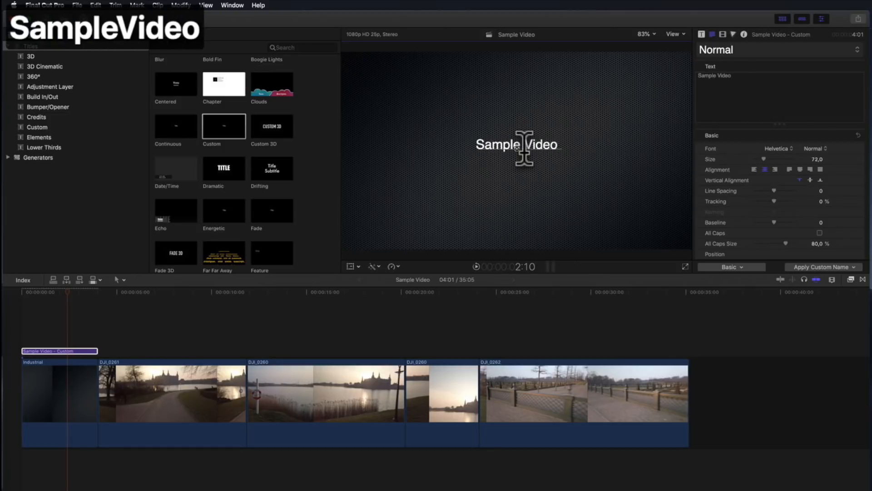
{"action": "left_click", "coordinate": [747, 93]}
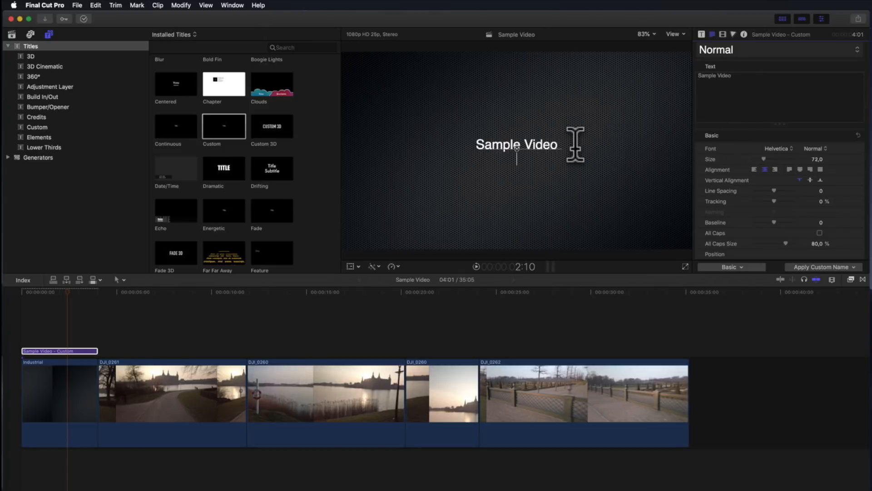
Step: Change the font of the whole "Sample Video" title text to Adobe Fan Heiti Std
{"action": "left_click_drag", "start_coordinate": [559, 144], "coordinate": [484, 144]}
{"action": "left_click", "coordinate": [783, 149]}
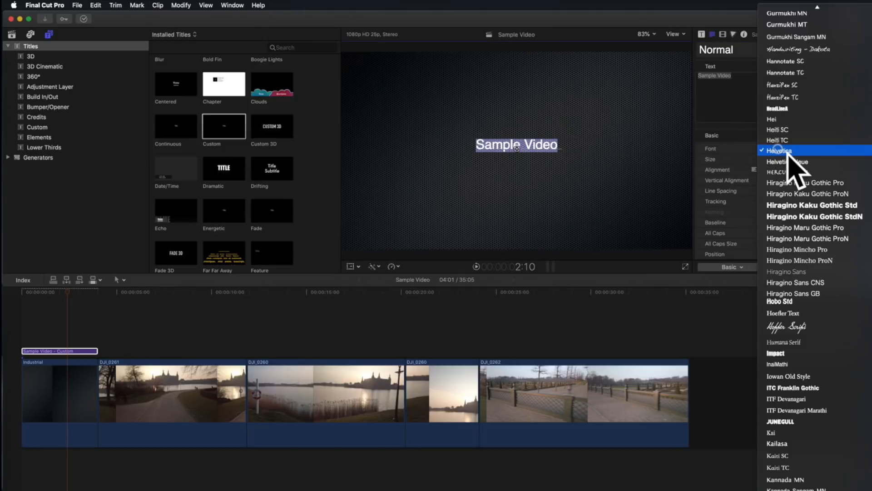
{"action": "scroll", "coordinate": [793, 161], "scroll_direction": "up", "scroll_amount": 20}
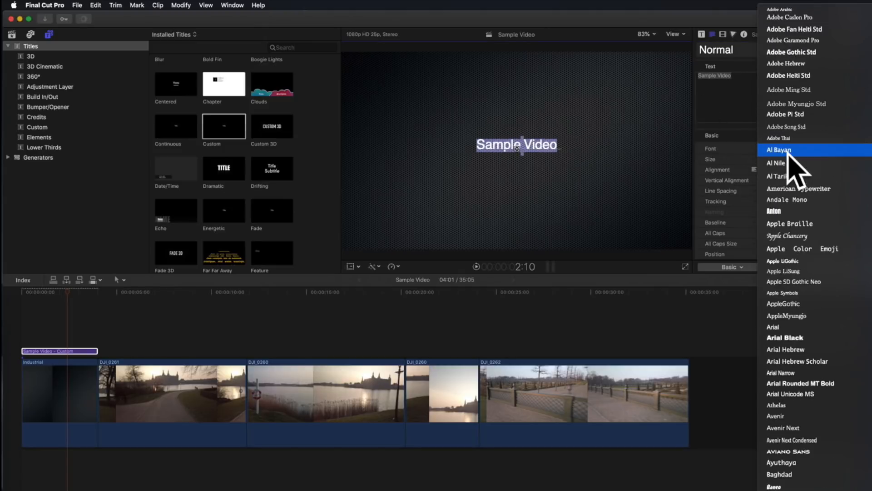
{"action": "left_click", "coordinate": [800, 30]}
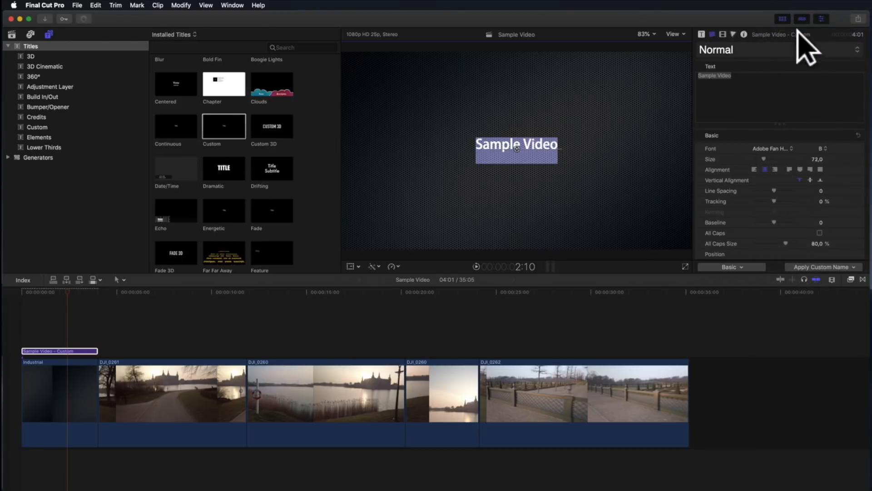
Step: Enlarge the "Sample Video" title text to size 182 and check how it looks over the Industrial background
{"action": "left_click", "coordinate": [816, 158]}
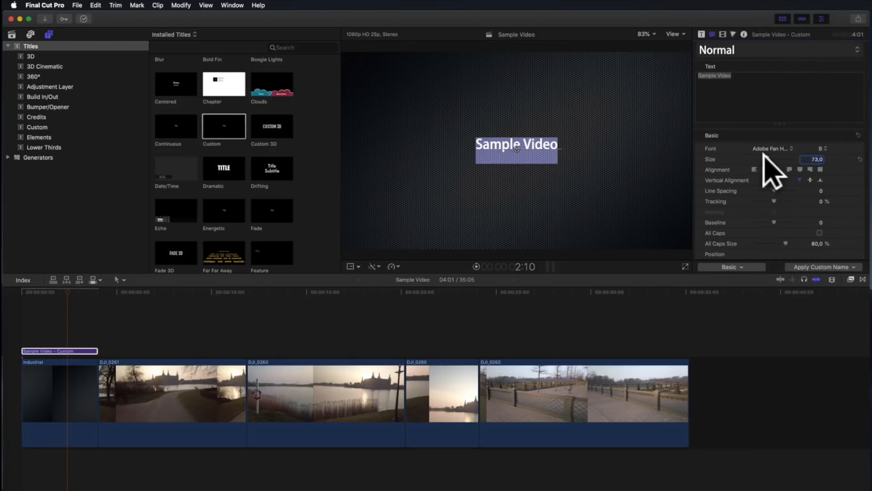
{"action": "left_click_drag", "start_coordinate": [764, 158], "coordinate": [778, 160]}
{"action": "mouse_move", "coordinate": [516, 146]}
{"action": "left_mouse_down"}
{"action": "mouse_move", "coordinate": [515, 155]}
{"action": "mouse_move", "coordinate": [515, 145]}
{"action": "left_mouse_up"}
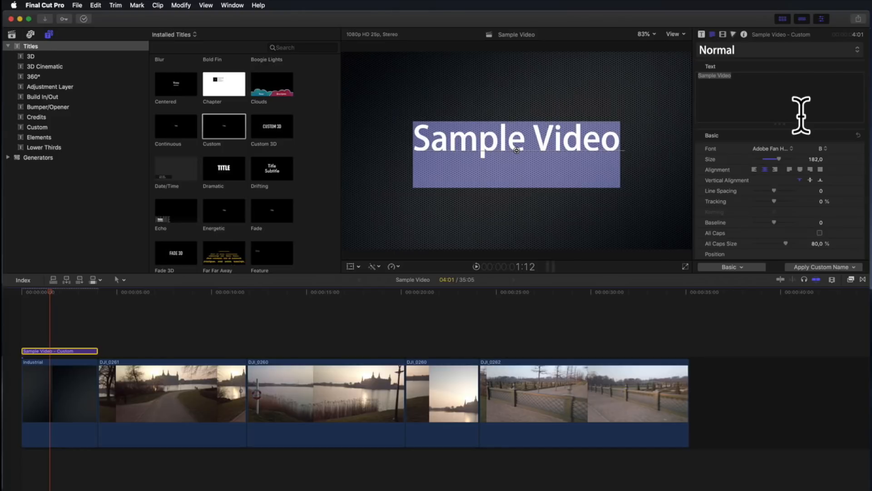
{"action": "left_click", "coordinate": [51, 291]}
{"action": "left_click", "coordinate": [39, 295]}
{"action": "left_click", "coordinate": [70, 333]}
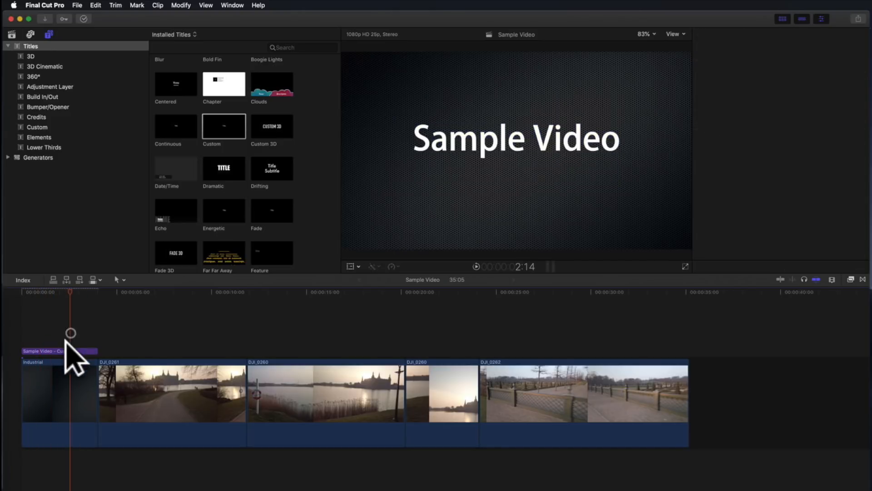
{"action": "left_click", "coordinate": [47, 325]}
{"action": "left_click", "coordinate": [28, 292]}
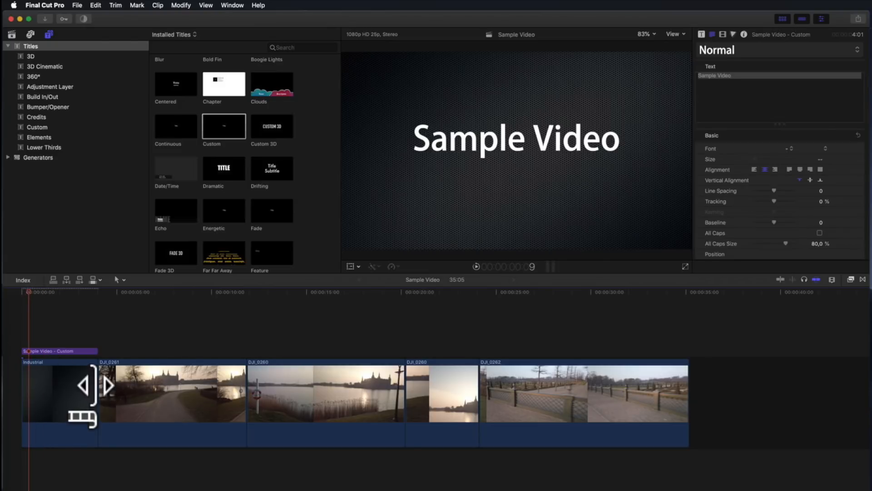
Step: Shorten the Industrial clip and the Sample Video title above it to 2:02 each, and play back the opening
{"action": "left_click_drag", "start_coordinate": [94, 386], "coordinate": [59, 386]}
{"action": "left_click_drag", "start_coordinate": [96, 353], "coordinate": [61, 352]}
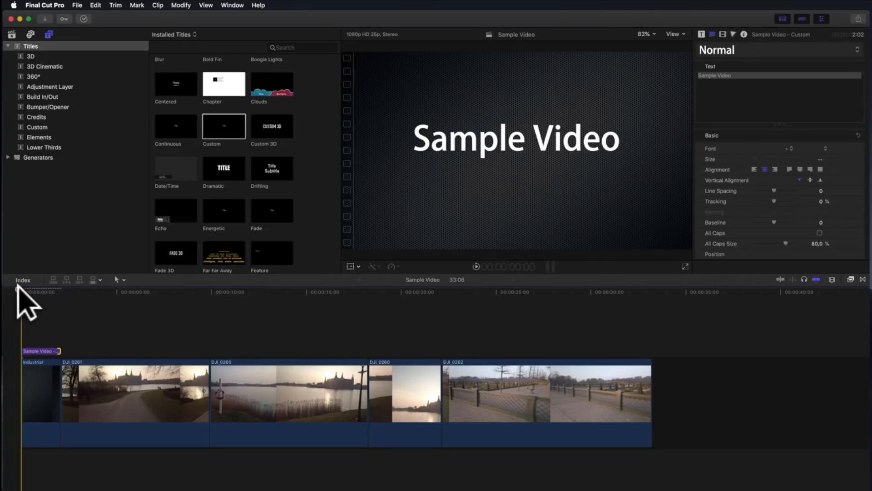
{"action": "key", "text": "j"}
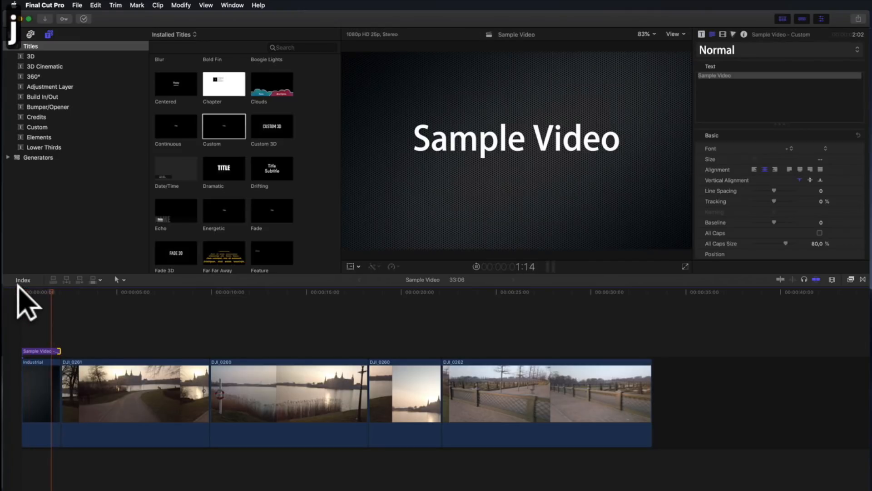
{"action": "key", "text": "j"}
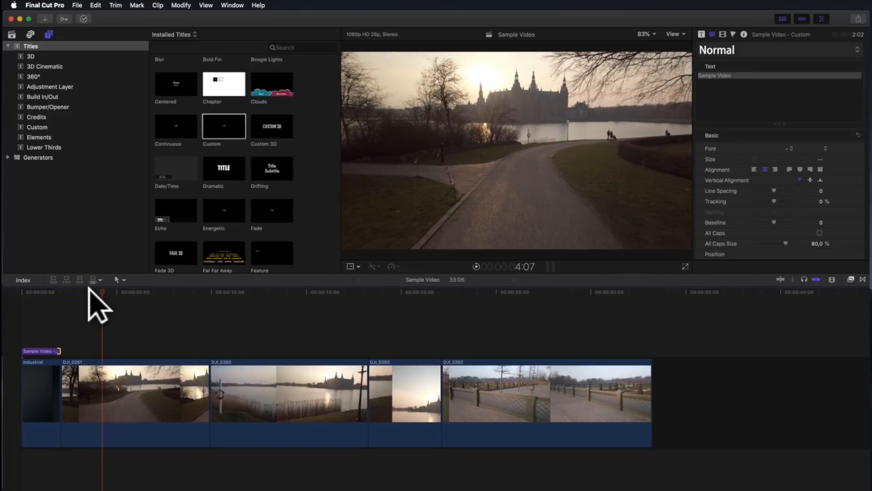
Step: Add a Cross Dissolve at the cut between the Industrial clip and DJI_0261
{"action": "left_click_drag", "start_coordinate": [47, 293], "coordinate": [90, 294]}
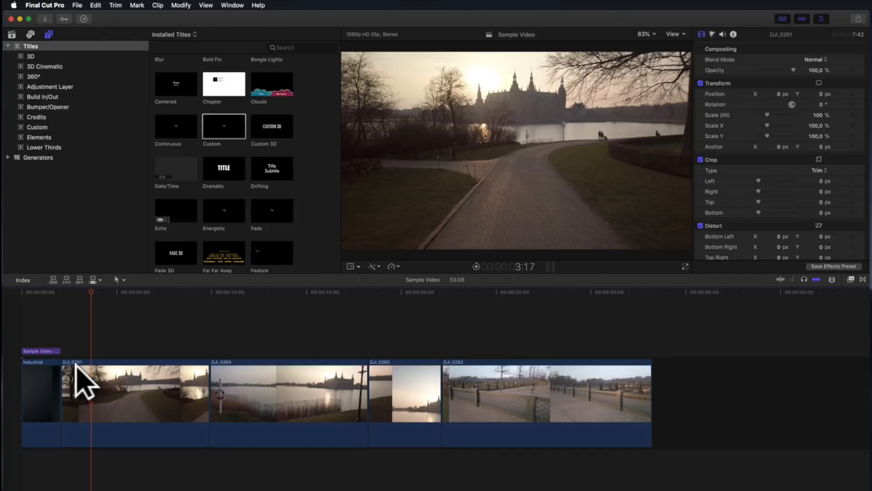
{"action": "left_click", "coordinate": [151, 355]}
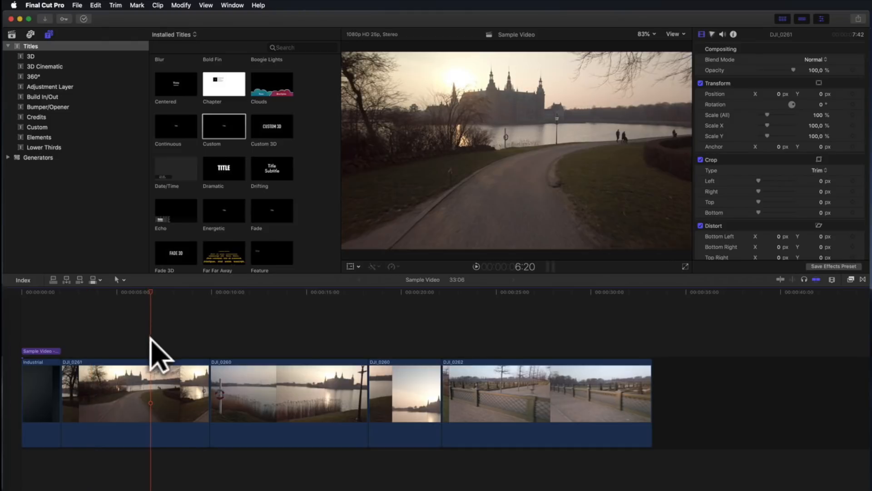
{"action": "left_click", "coordinate": [61, 309]}
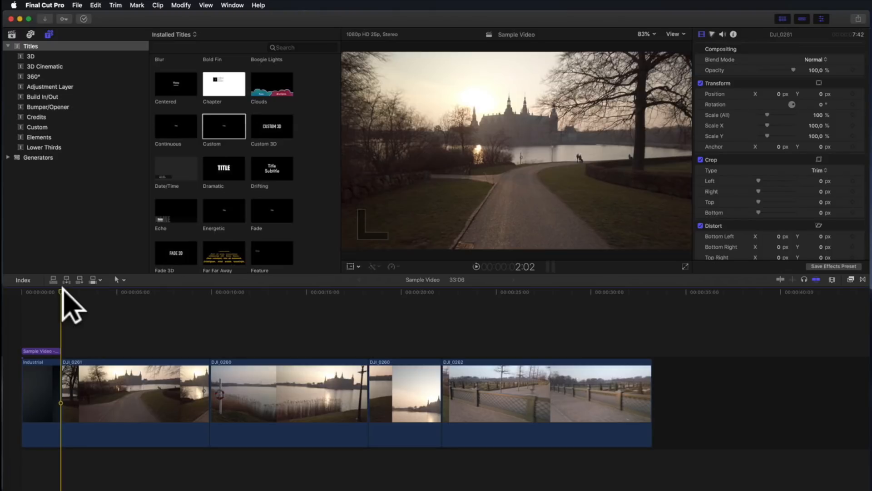
{"action": "key", "text": "super+t"}
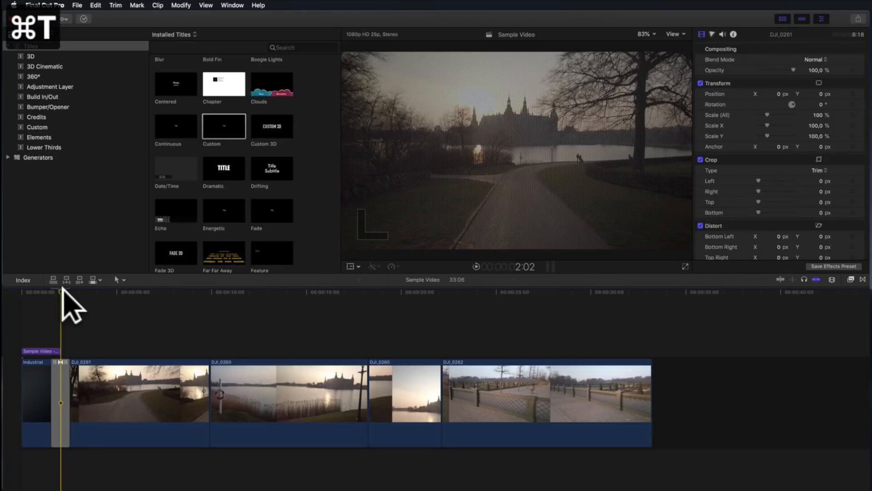
Step: Play the opening forward and backward across the new dissolve into DJI_0261 to review it
{"action": "left_click_drag", "start_coordinate": [59, 291], "coordinate": [34, 292]}
{"action": "key", "text": "l"}
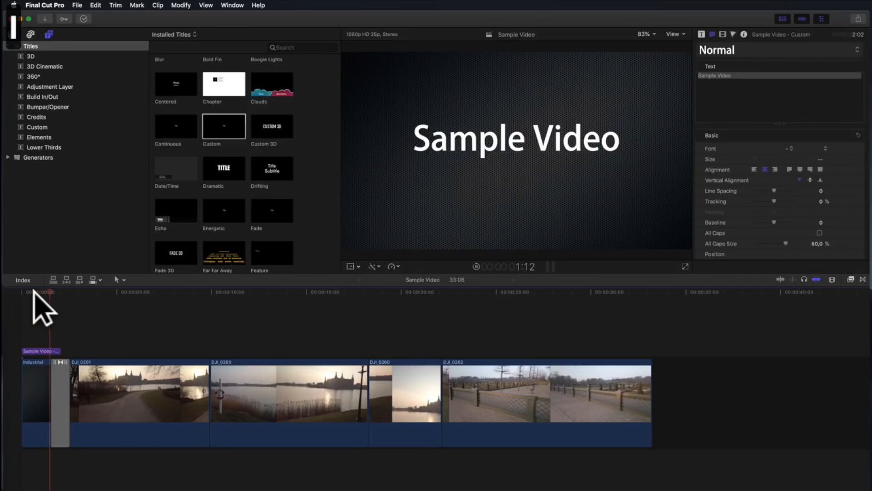
{"action": "key", "text": "k"}
{"action": "key", "text": "j"}
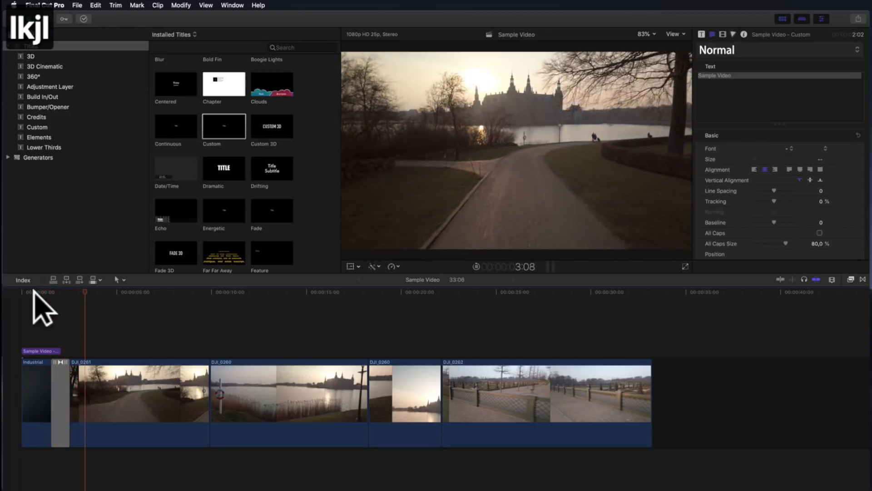
{"action": "key", "text": "Up"}
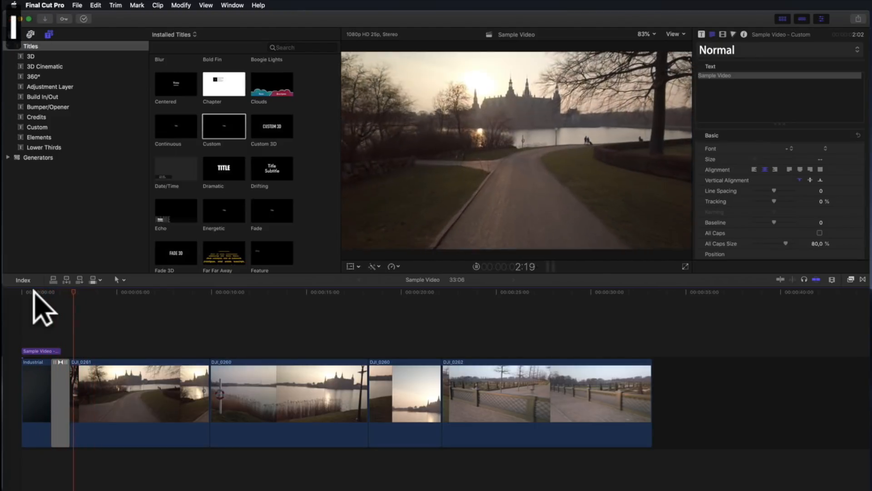
{"action": "key", "text": "k"}
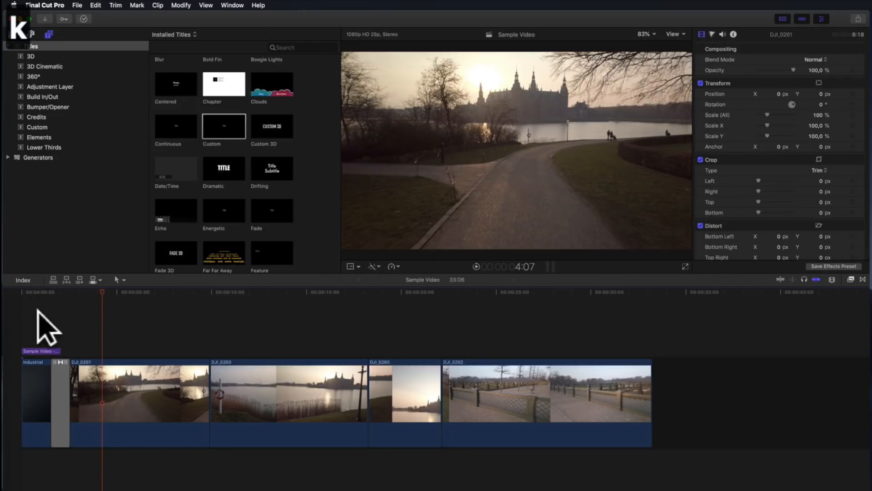
Step: Select the opening Cross Dissolve and browse the installed transitions from Blurs through Dissolves, Lights, Movements and Objects to Replicator/Clones
{"action": "left_click", "coordinate": [60, 373]}
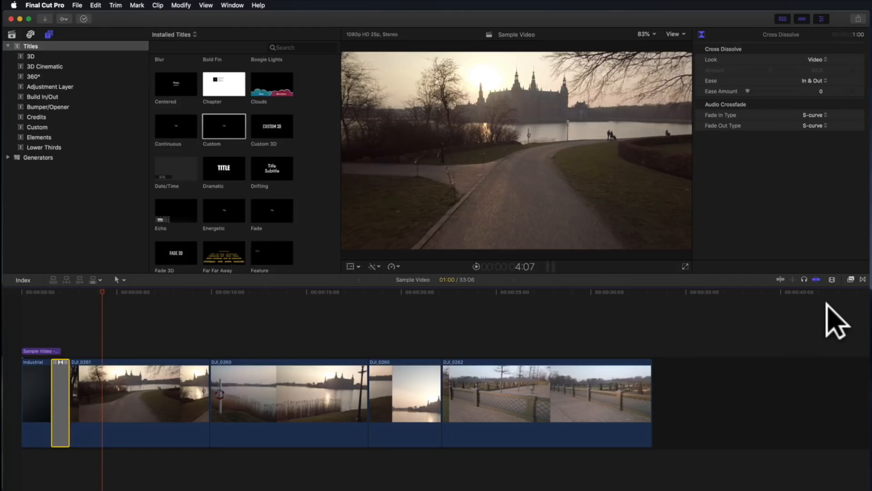
{"action": "left_click", "coordinate": [863, 279]}
{"action": "left_click", "coordinate": [707, 323]}
{"action": "left_click", "coordinate": [709, 334]}
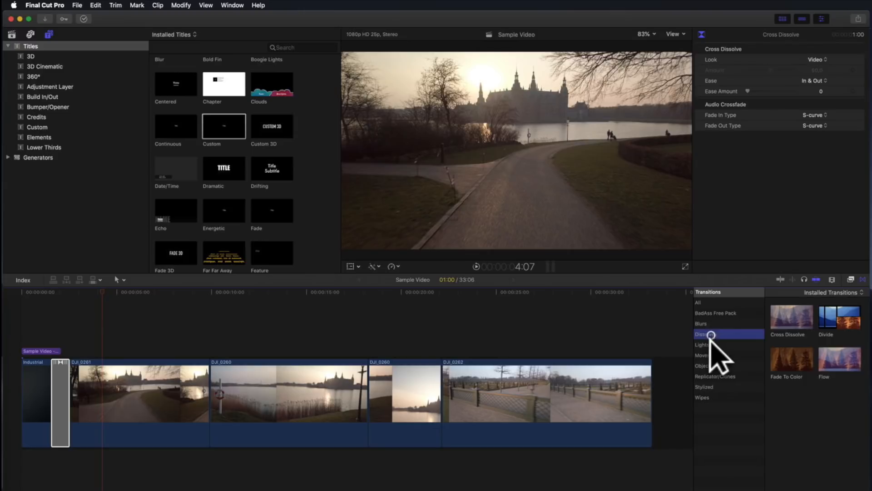
{"action": "left_click", "coordinate": [709, 344]}
{"action": "left_click", "coordinate": [709, 354]}
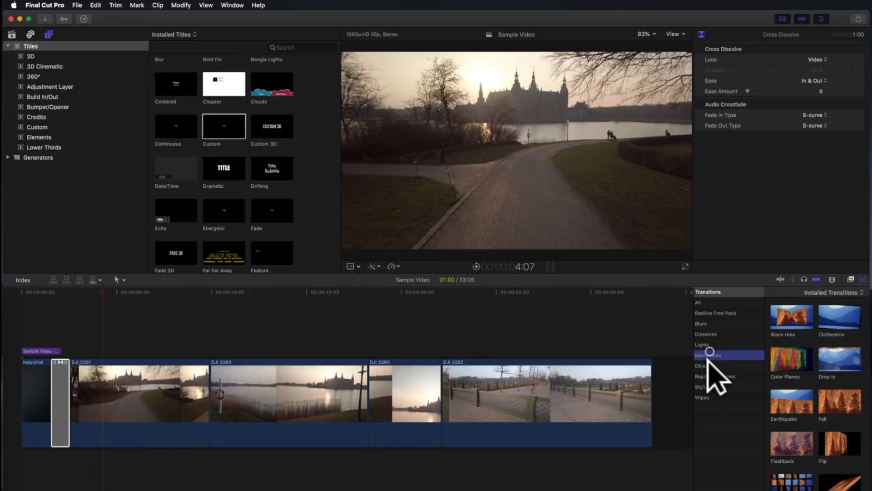
{"action": "left_click", "coordinate": [709, 365]}
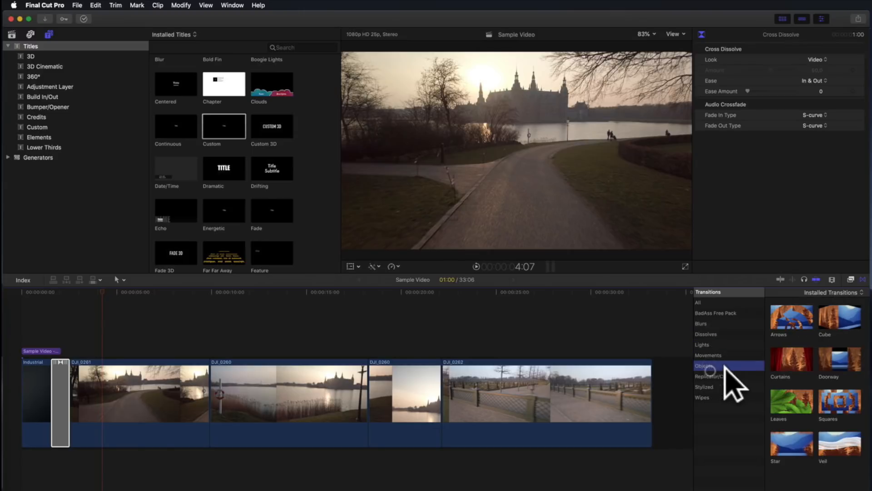
{"action": "left_click", "coordinate": [717, 376]}
{"action": "left_click", "coordinate": [862, 279]}
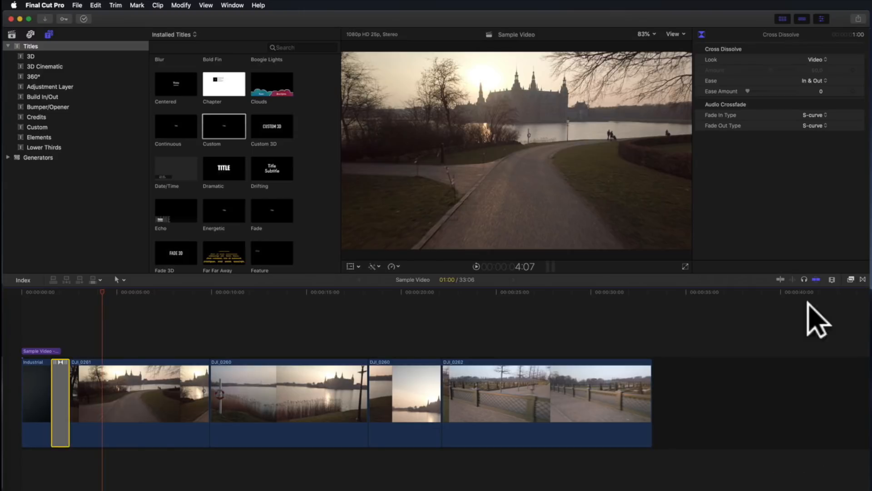
Step: Lengthen the Cross Dissolve between Industrial and DJI_0261 to 2:14 and return to the start of the timeline
{"action": "left_click_drag", "start_coordinate": [86, 291], "coordinate": [202, 291]}
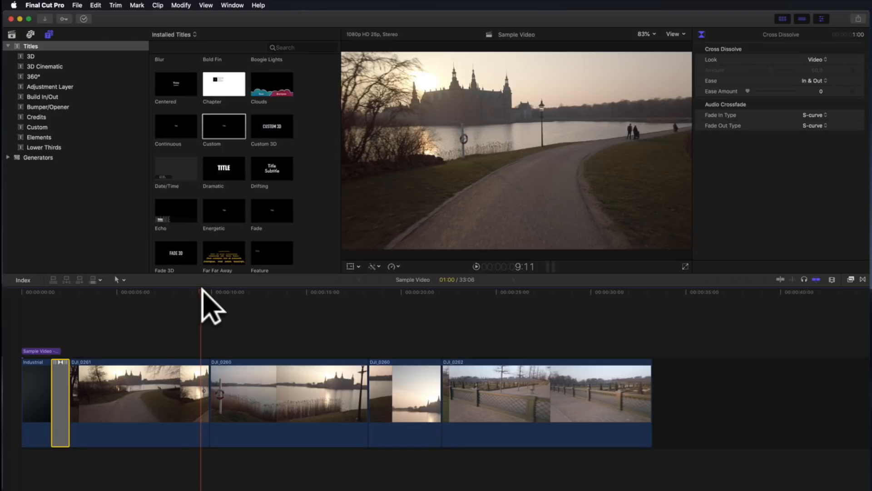
{"action": "left_click_drag", "start_coordinate": [68, 374], "coordinate": [80, 375]}
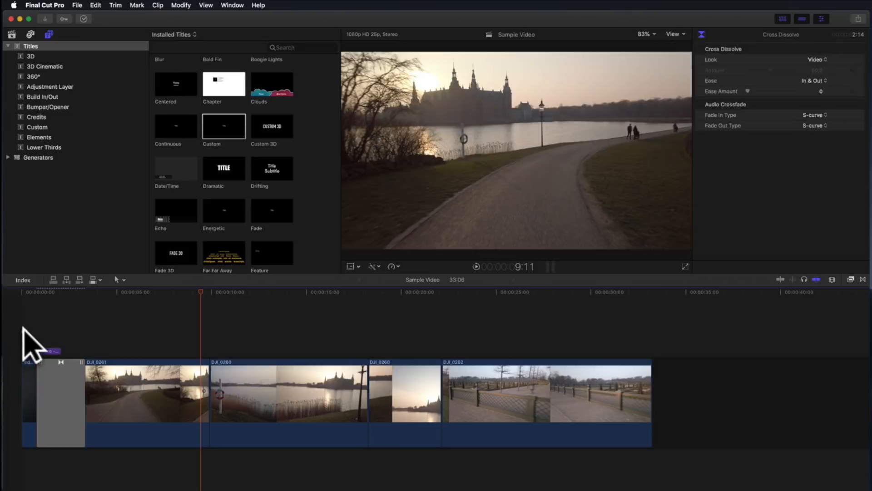
{"action": "left_click", "coordinate": [24, 332]}
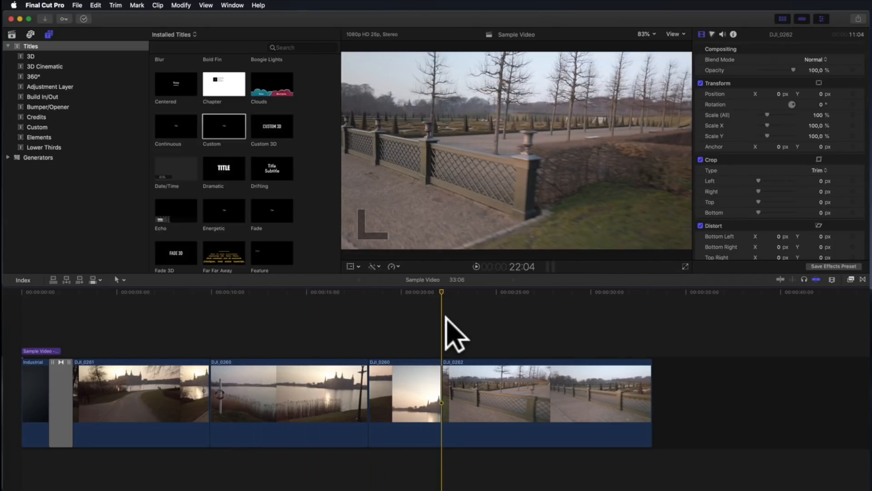
Step: Add a Cross Dissolve at the cut between the second DJI_0260 clip and DJI_0262, and play across it to check it
{"action": "key", "text": "super+t"}
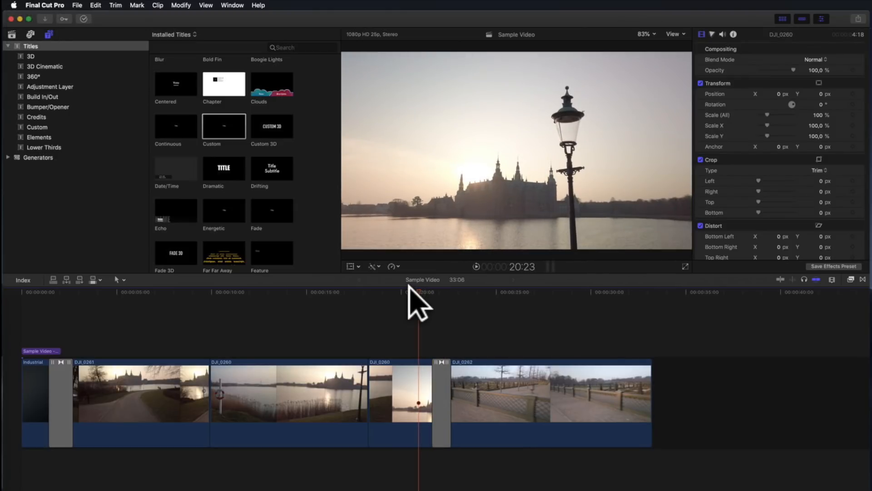
{"action": "key", "text": "space"}
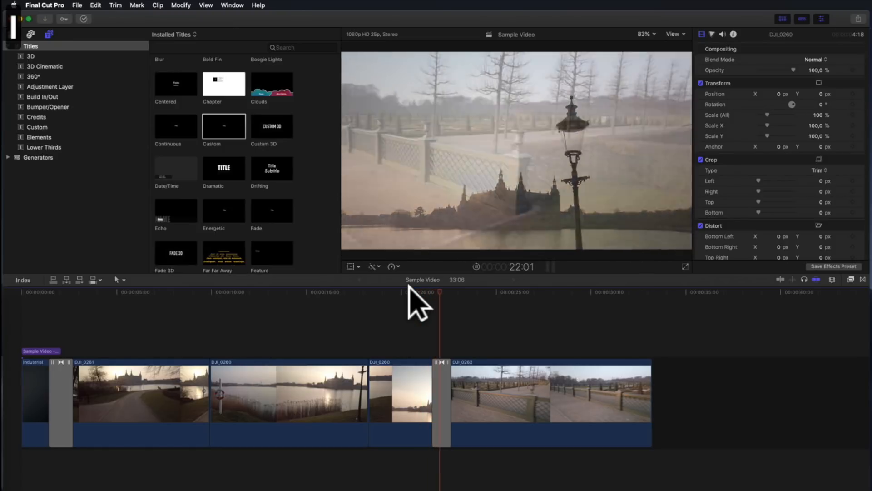
{"action": "key", "text": "h"}
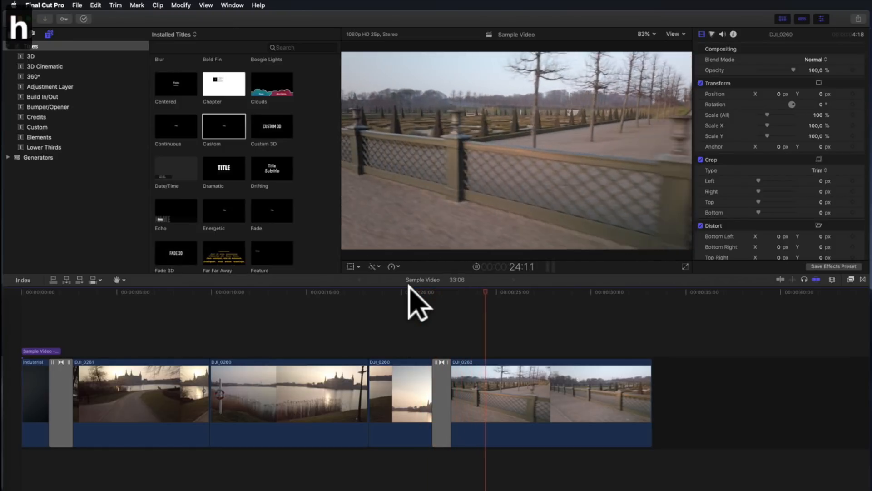
{"action": "key", "text": "j"}
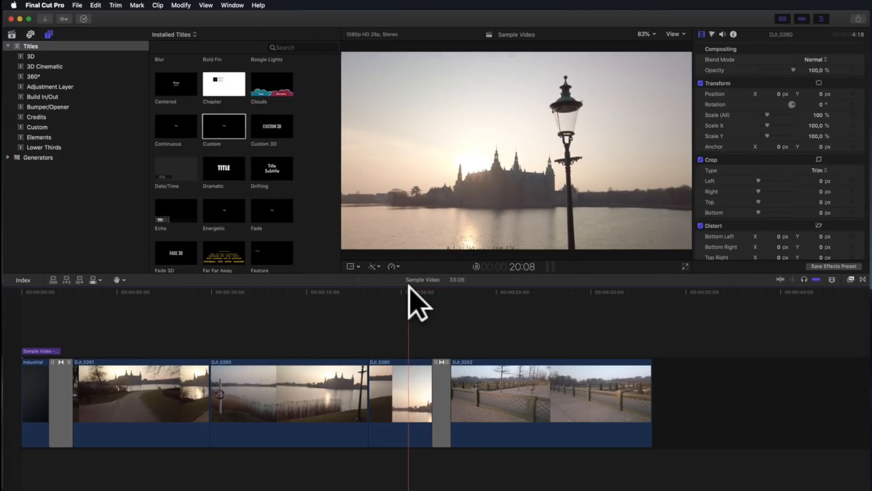
{"action": "key", "text": "l"}
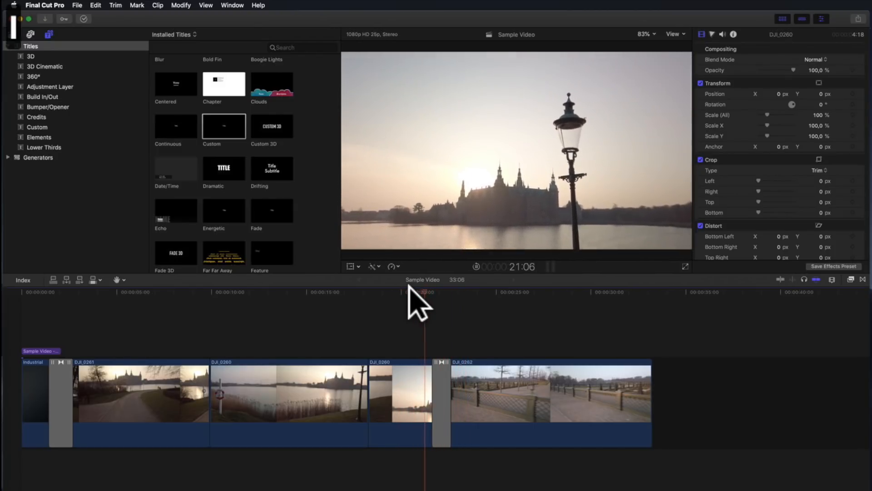
{"action": "key", "text": "k"}
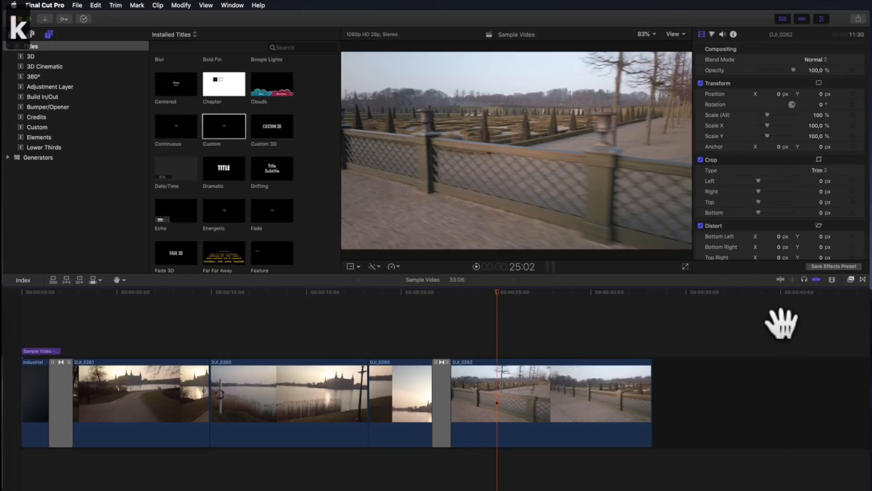
Step: Apply the Black & White effect from the Color category to the DJI_0262 clip in the timeline
{"action": "left_click", "coordinate": [850, 280]}
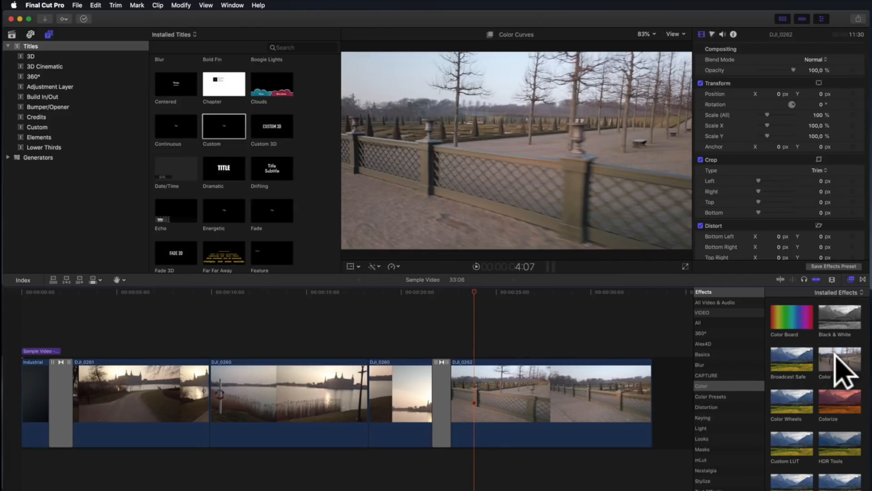
{"action": "left_click", "coordinate": [840, 313]}
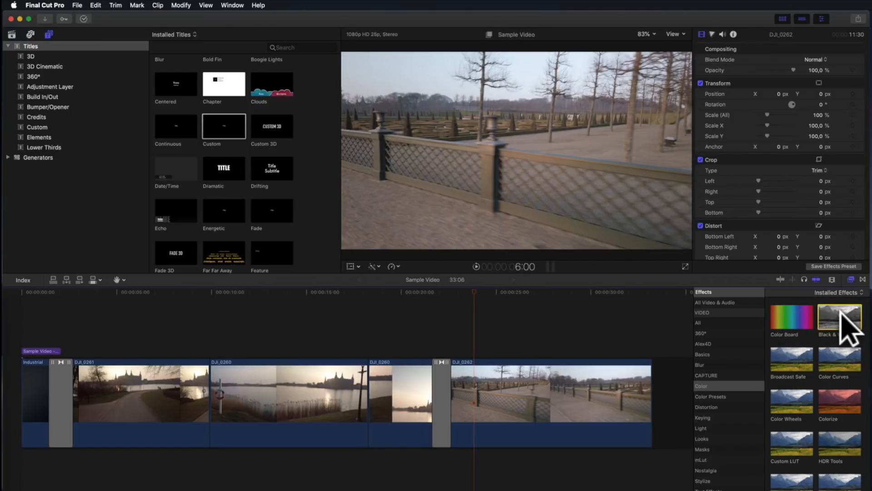
{"action": "left_click_drag", "start_coordinate": [840, 312], "coordinate": [549, 396]}
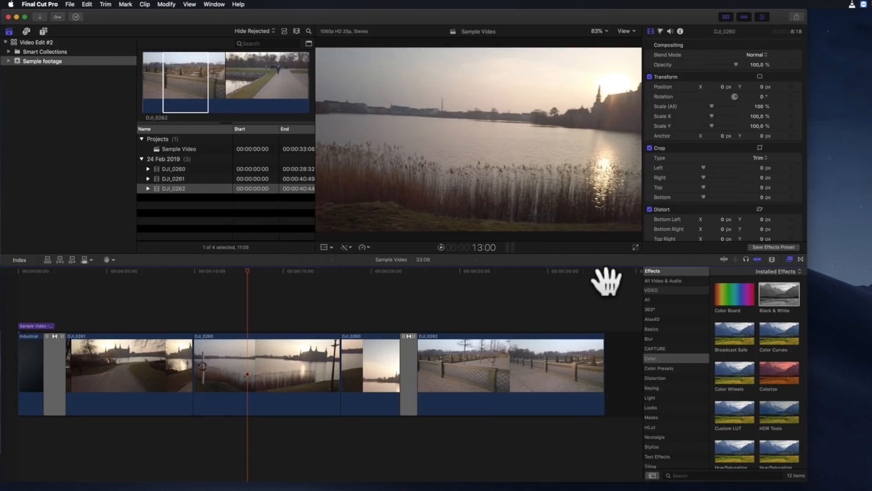
Step: Start an Apple Devices 1080p export titled "Sample Video Castle", append "fsjldkfjsdlækfjlsæd" to its description, and show the export settings
{"action": "left_click", "coordinate": [797, 17]}
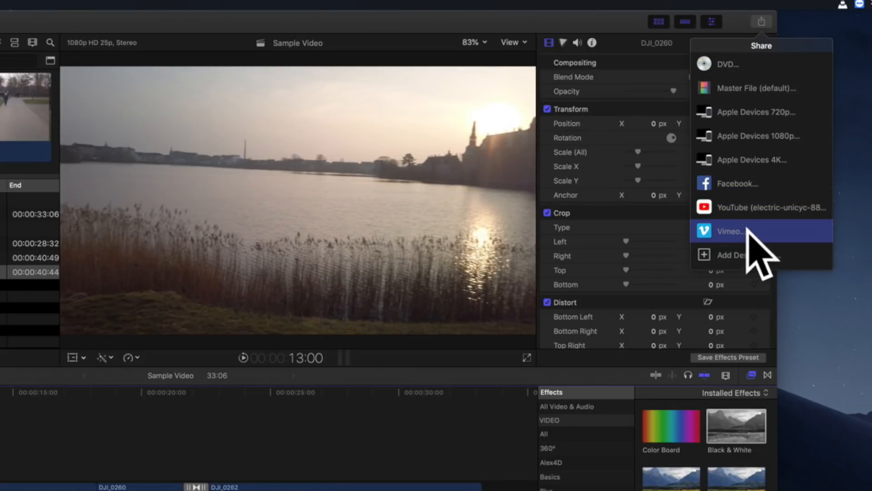
{"action": "left_click", "coordinate": [745, 135]}
{"action": "left_click", "coordinate": [451, 204]}
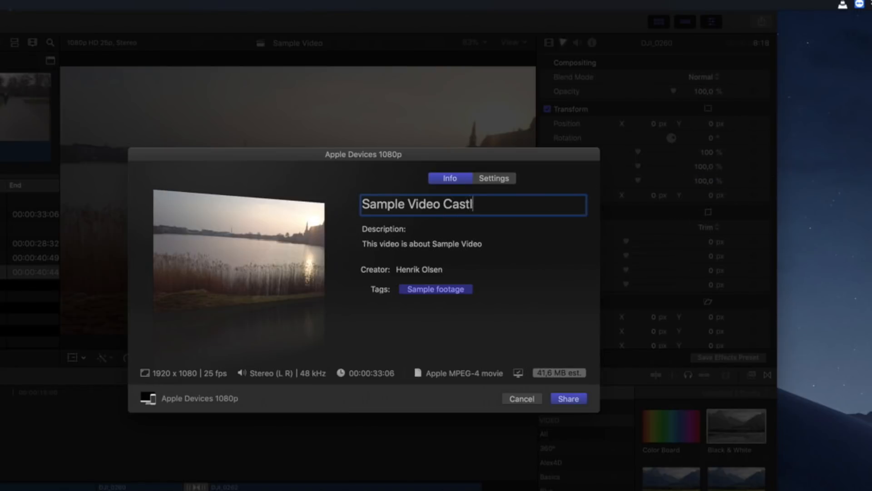
{"action": "left_click", "coordinate": [481, 245]}
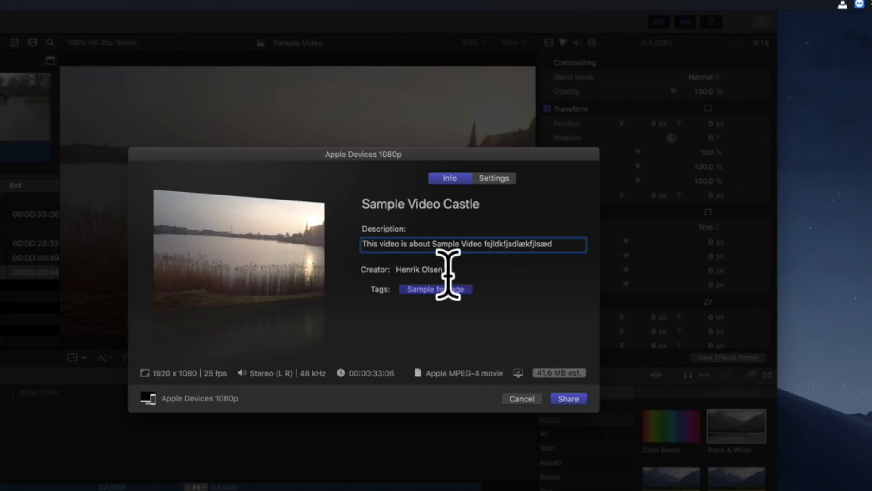
{"action": "left_click", "coordinate": [490, 290]}
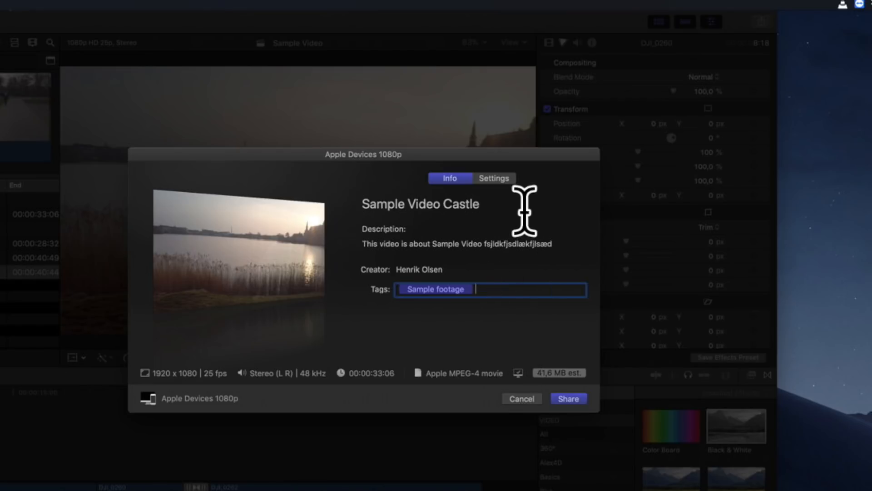
{"action": "left_click", "coordinate": [498, 178]}
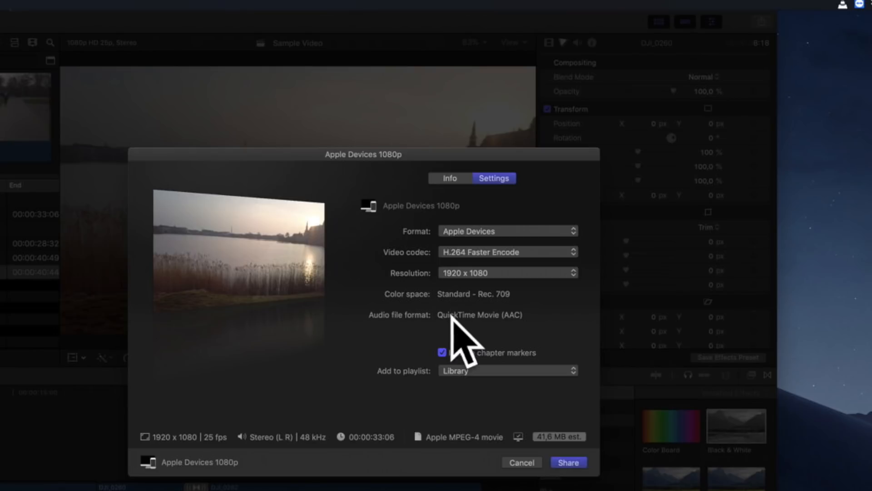
Step: Switch the export format to Computer to compare the estimated file size, and return it to Apple Devices
{"action": "left_click", "coordinate": [508, 231]}
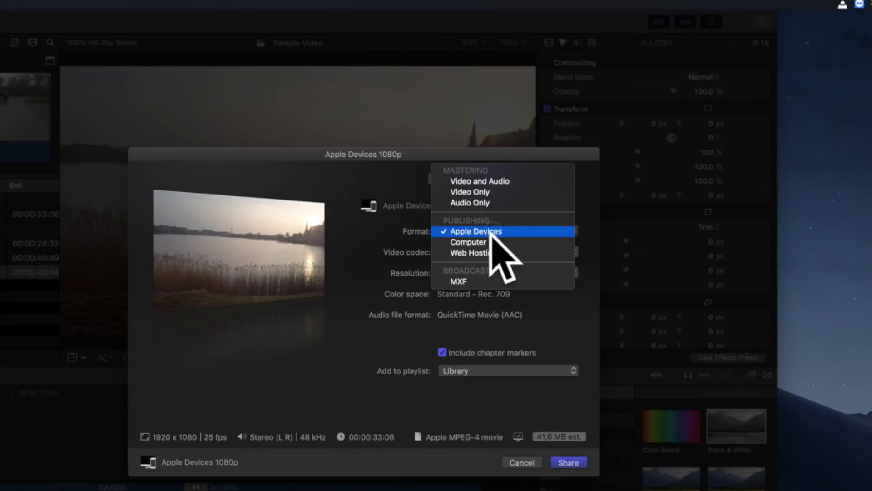
{"action": "left_click", "coordinate": [477, 243]}
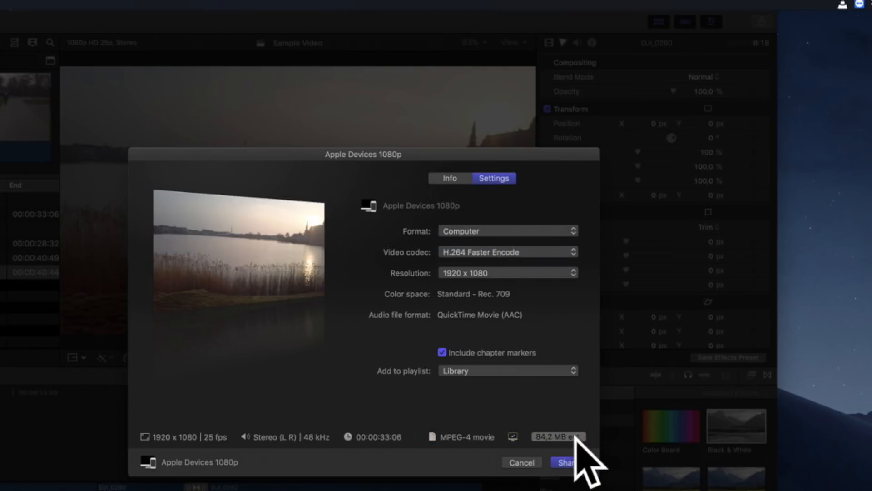
{"action": "left_click", "coordinate": [476, 228]}
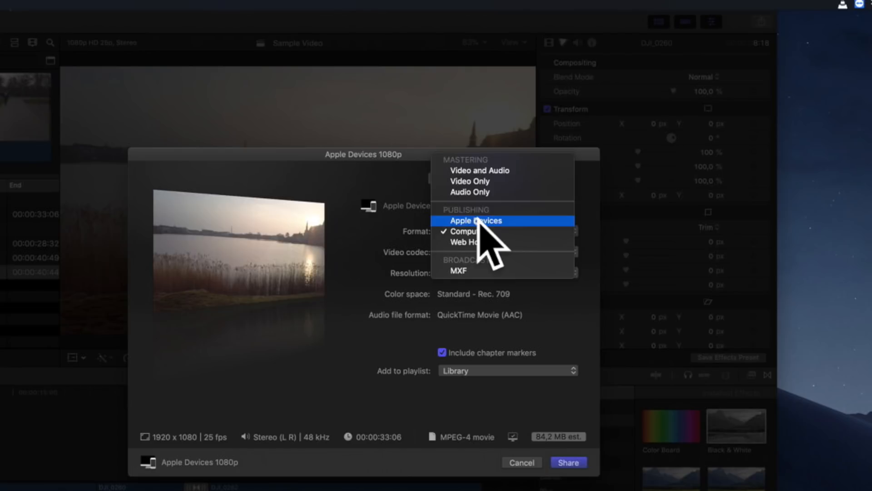
{"action": "left_click", "coordinate": [477, 221]}
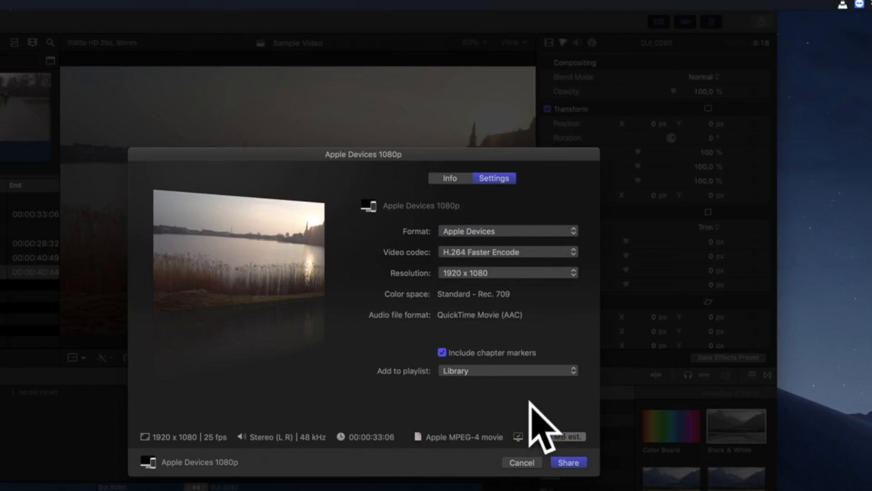
Step: Set the video codec to H.264 Better Quality, keep the 1920 x 1080 resolution, share the movie and check the background export
{"action": "left_click", "coordinate": [530, 250]}
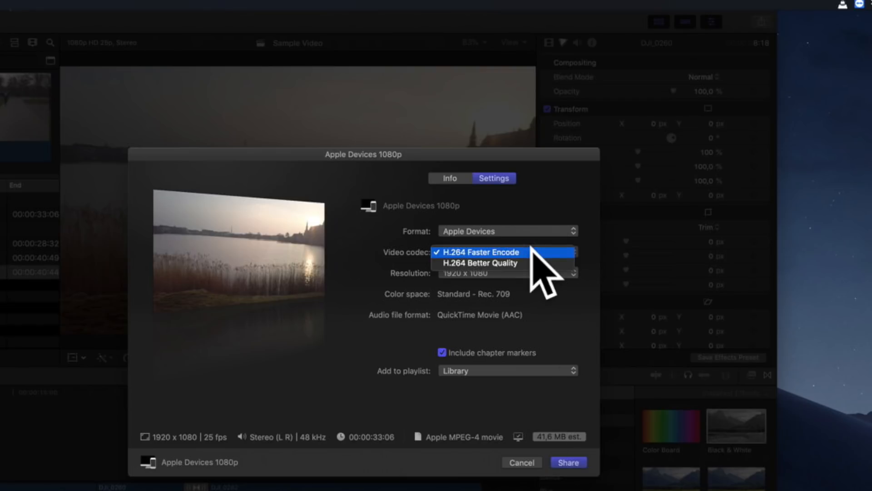
{"action": "left_click", "coordinate": [521, 262]}
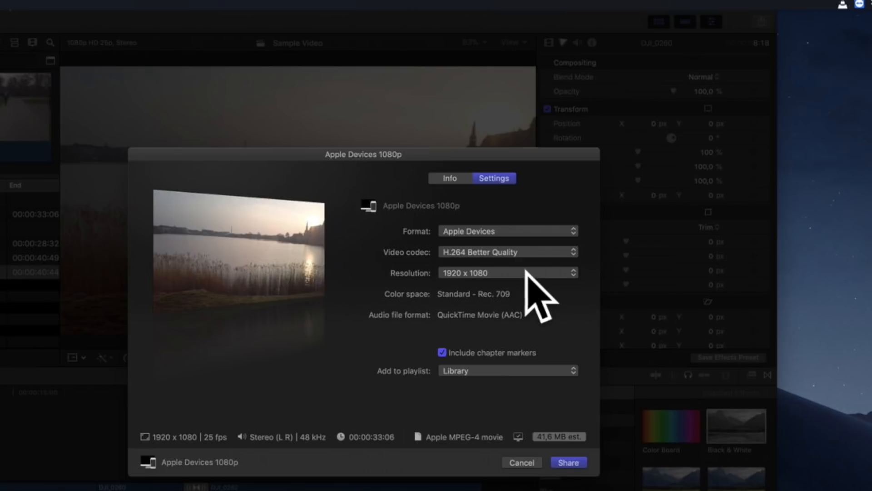
{"action": "left_click", "coordinate": [526, 272]}
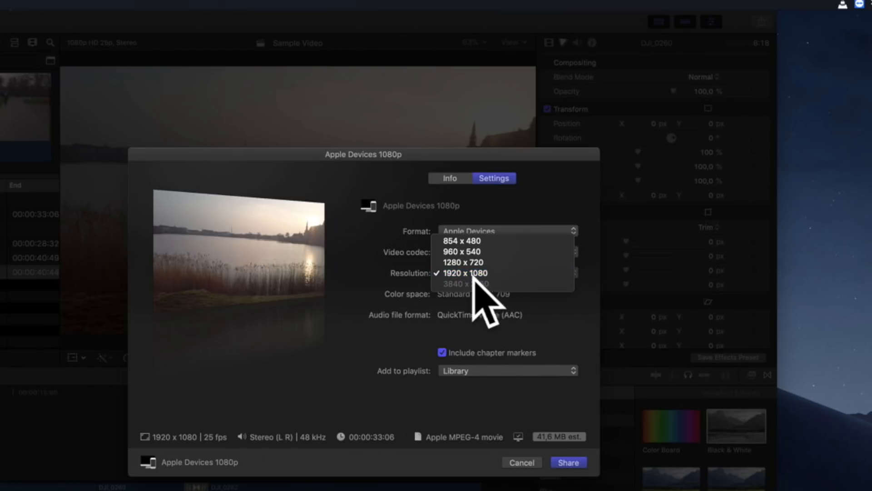
{"action": "left_click", "coordinate": [362, 321]}
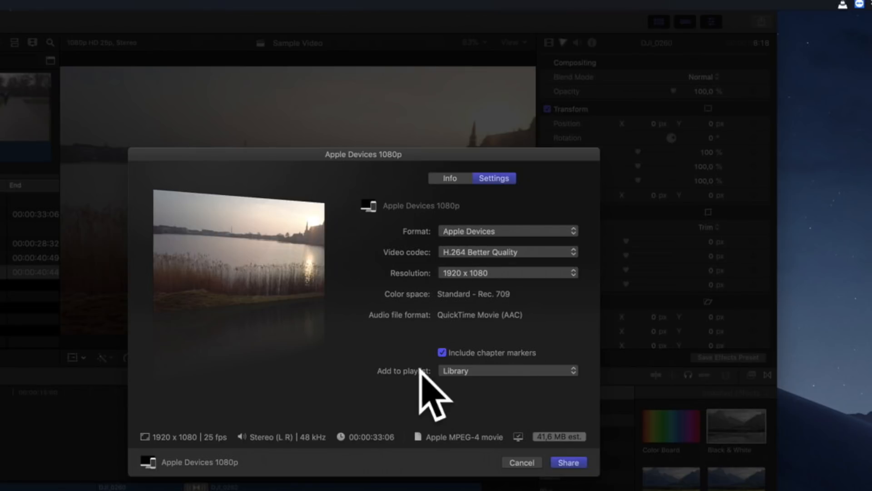
{"action": "left_click", "coordinate": [569, 463]}
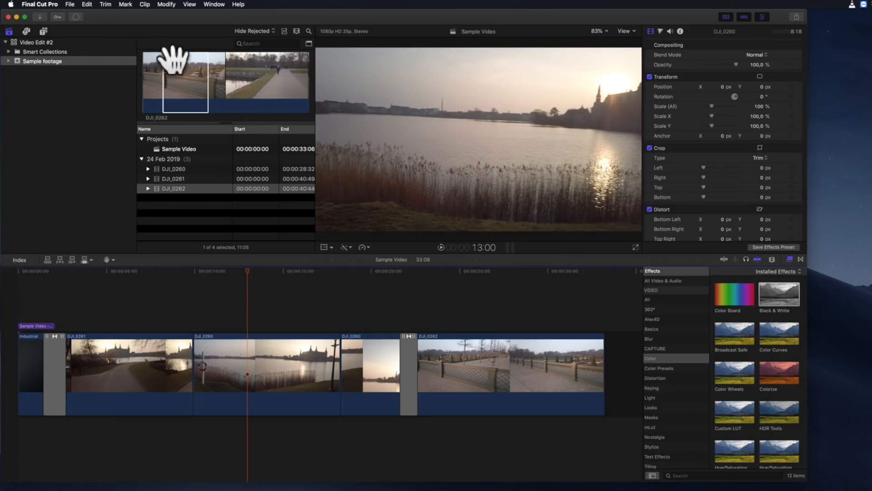
{"action": "left_click", "coordinate": [76, 19]}
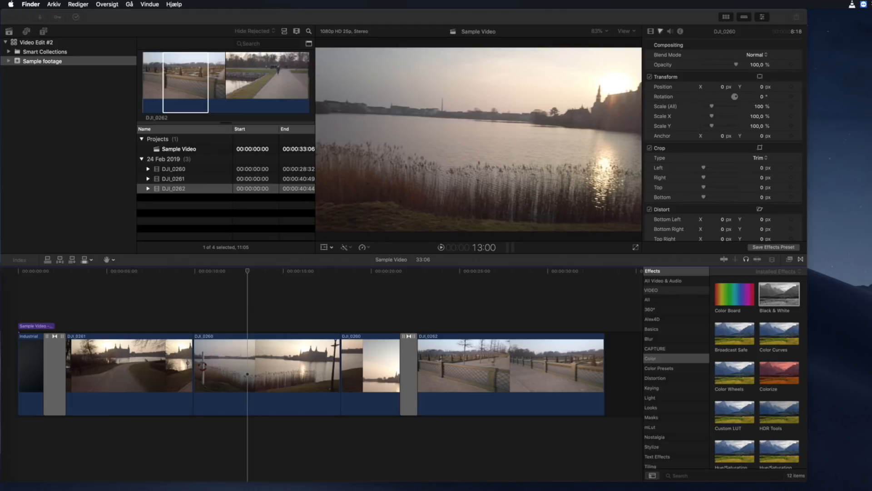
Step: Switch to Finder, open the Home Videos folder in a widened new window, and preview the exported Sample Video Castle.m4v
{"action": "key", "text": "super+n"}
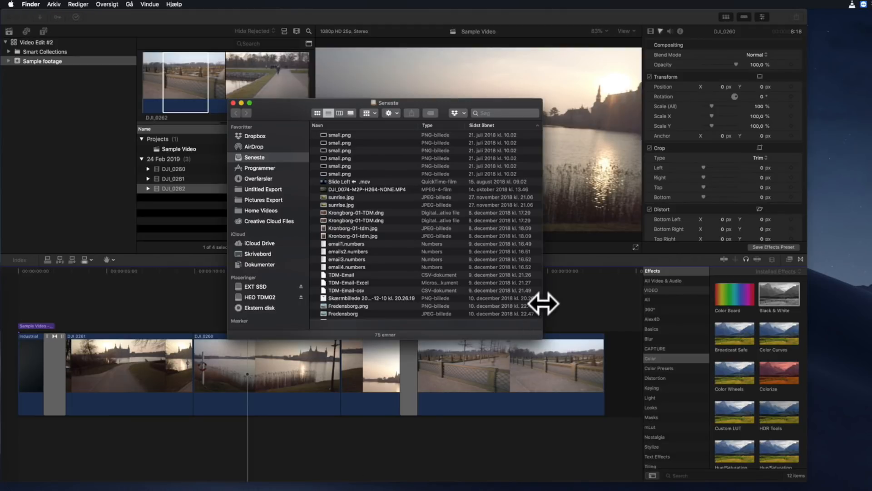
{"action": "left_click_drag", "start_coordinate": [543, 303], "coordinate": [708, 316]}
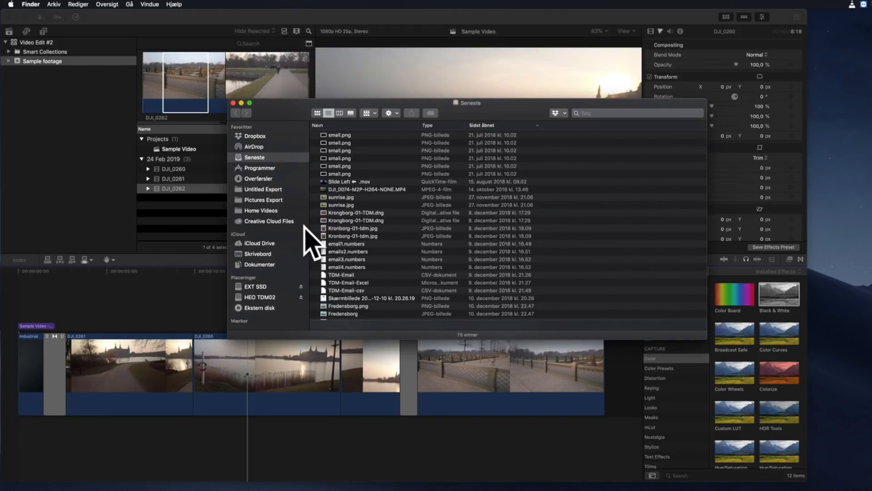
{"action": "left_click", "coordinate": [259, 210]}
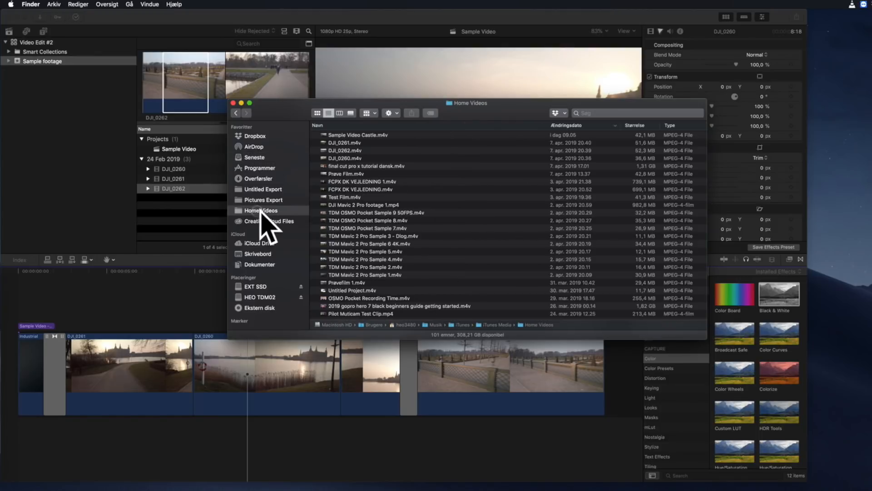
{"action": "left_click", "coordinate": [369, 135]}
{"action": "key", "text": "space"}
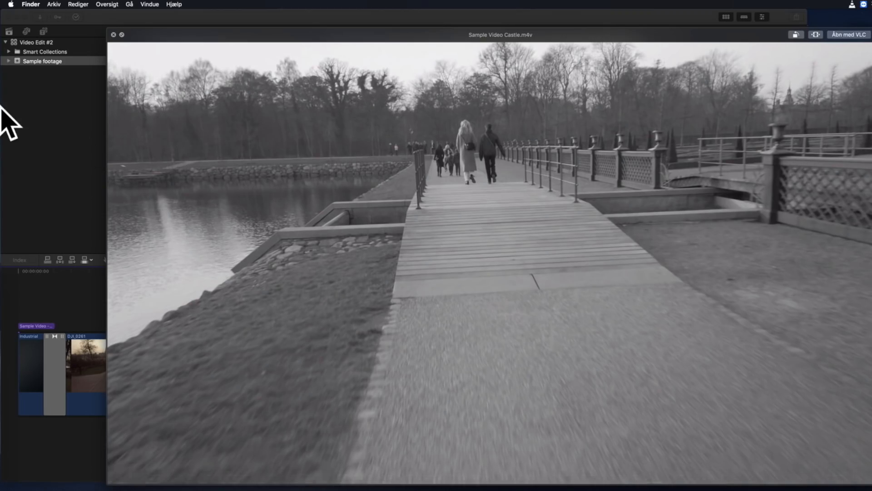
{"action": "left_click", "coordinate": [114, 34]}
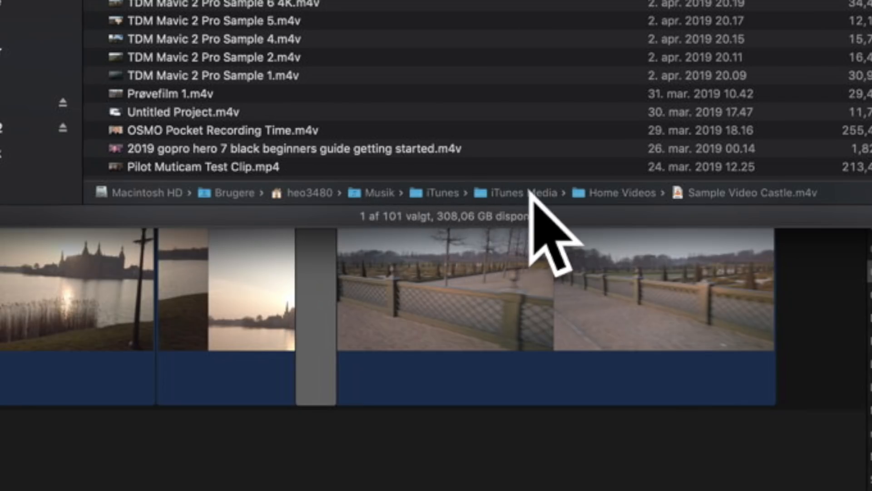
Step: Examine the Home Videos folder's path and contents around the exported file, and close the Finder window
{"action": "left_click", "coordinate": [434, 193]}
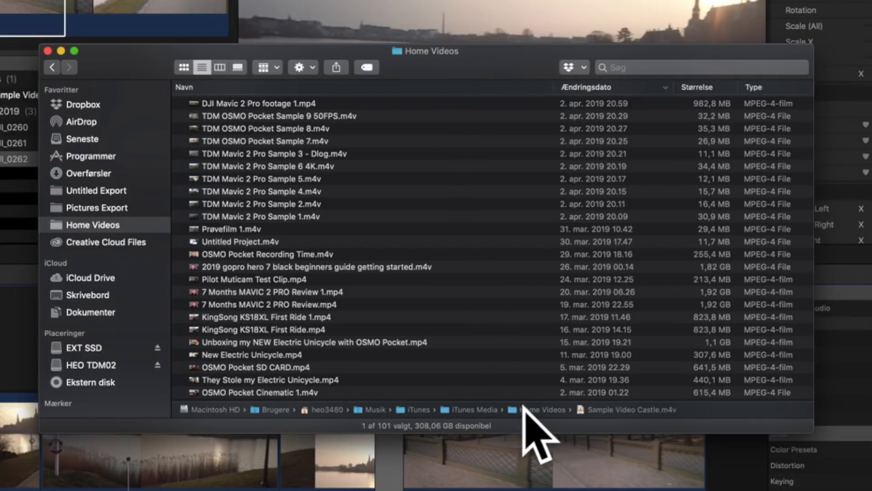
{"action": "left_click_drag", "start_coordinate": [516, 408], "coordinate": [535, 405]}
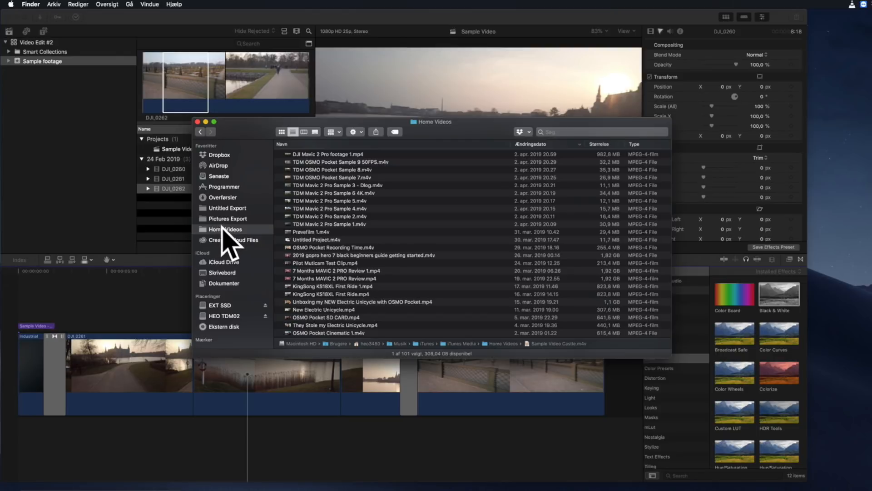
{"action": "scroll", "coordinate": [292, 206], "scroll_direction": "up", "scroll_amount": 5}
{"action": "left_click", "coordinate": [198, 122]}
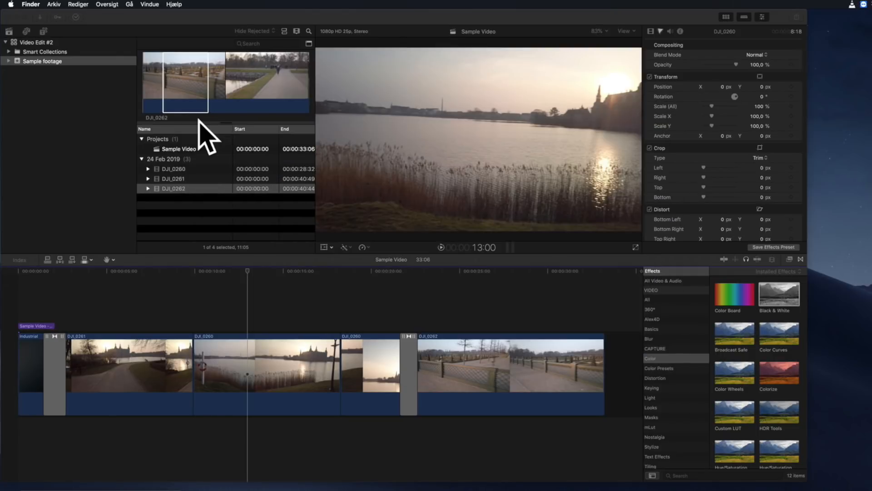